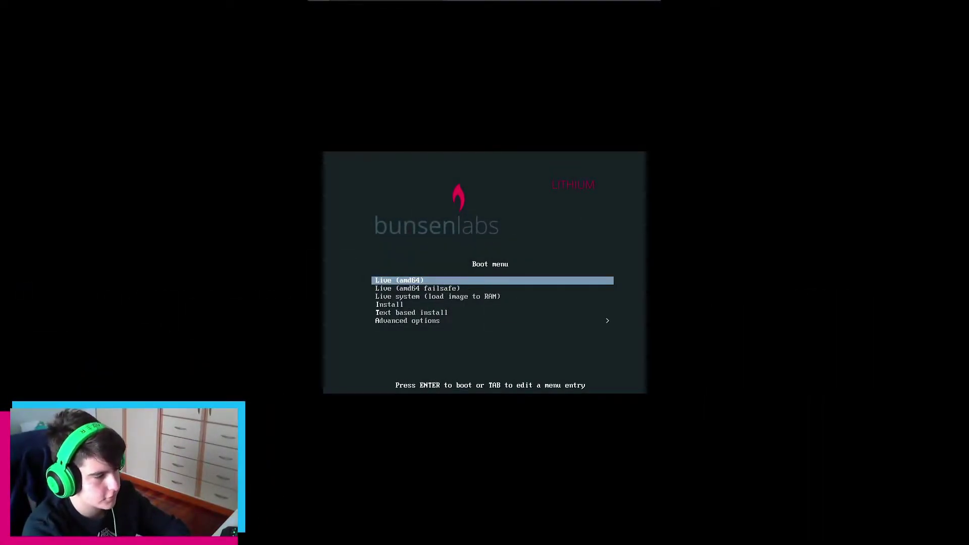
Boot the Install entry from the live boot menu to start the graphical installer
key("Down")
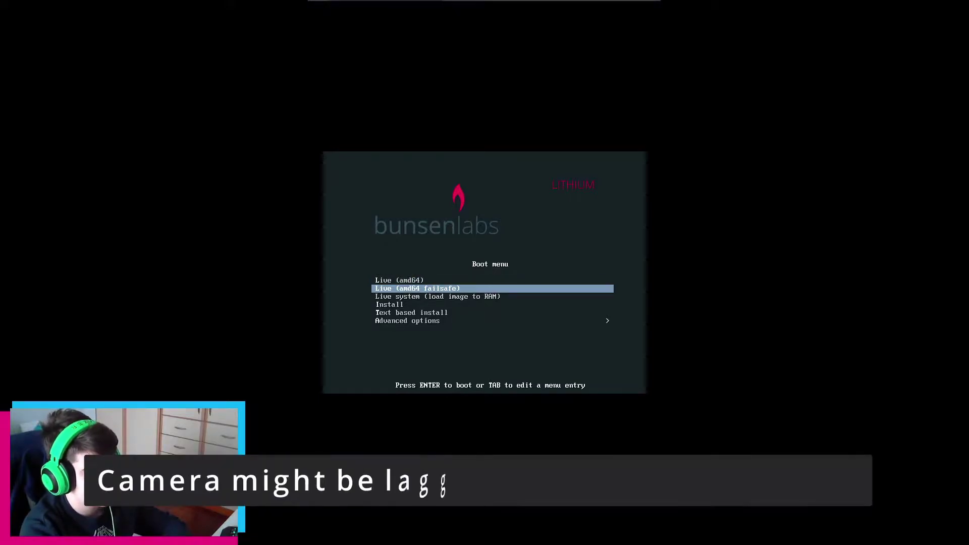
key("Down")
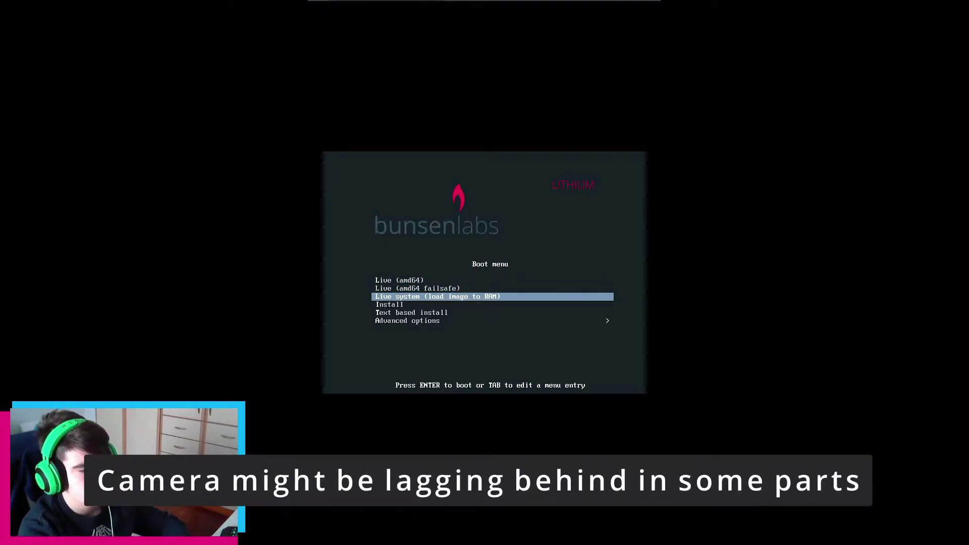
key("Down")
key("Down")
key("Down")
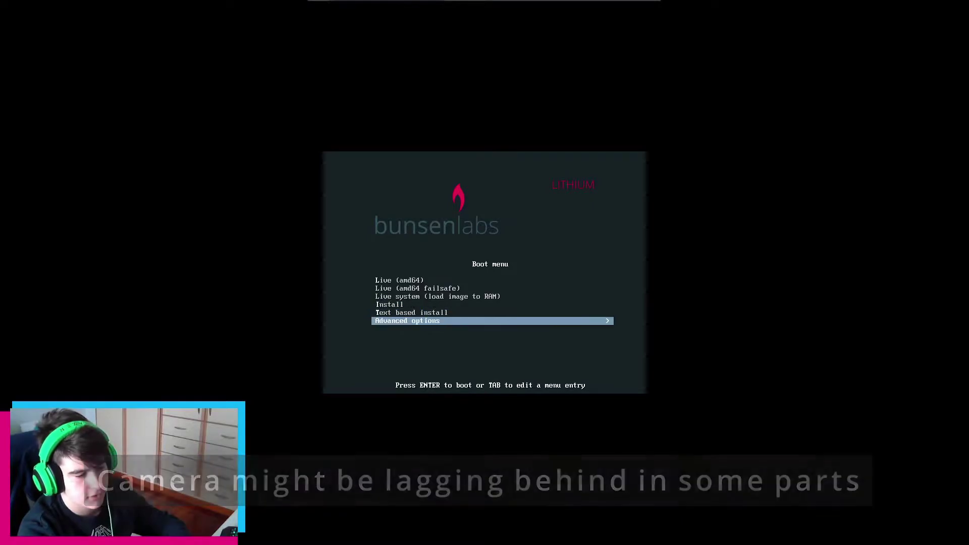
key("Up")
key("Up")
key("Return")
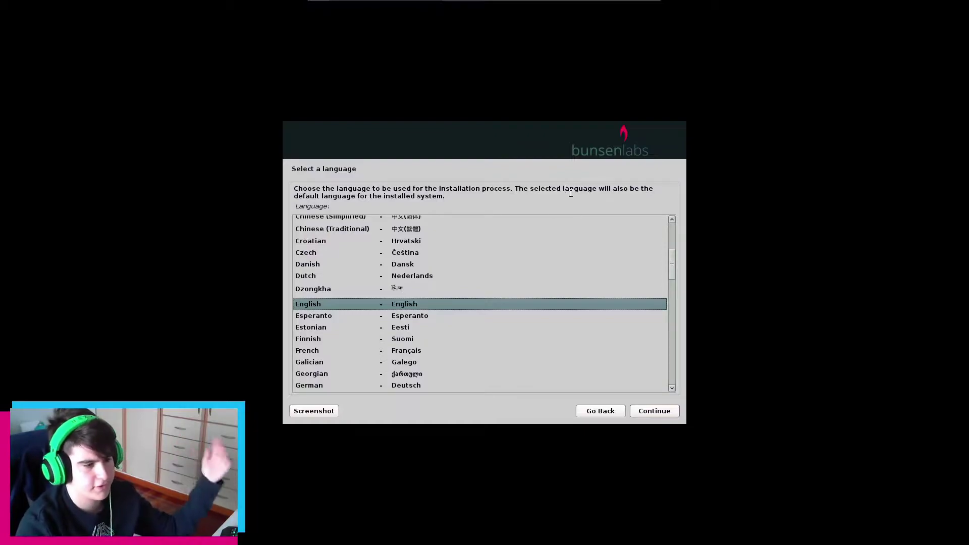
Keep English as the installation language
left_click(410, 315)
left_click(415, 305)
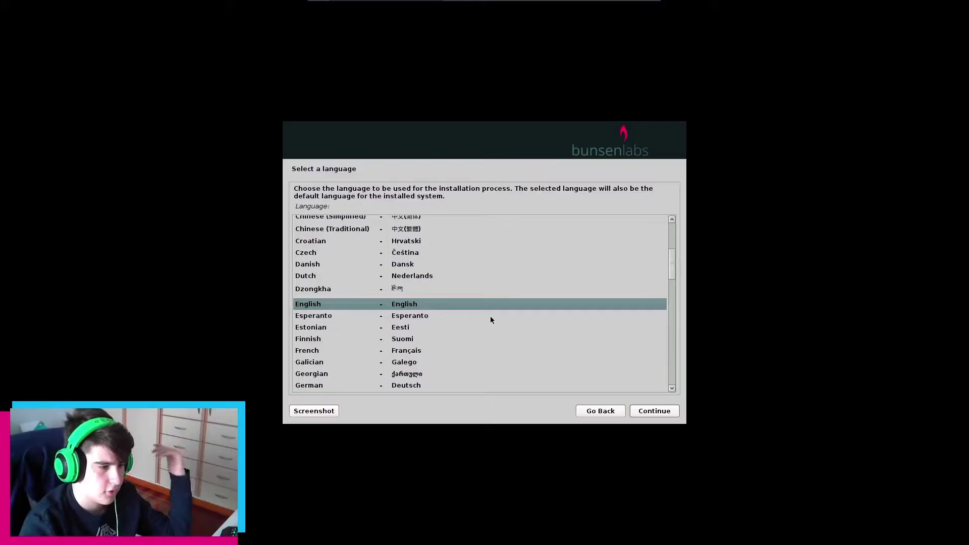
left_click(654, 412)
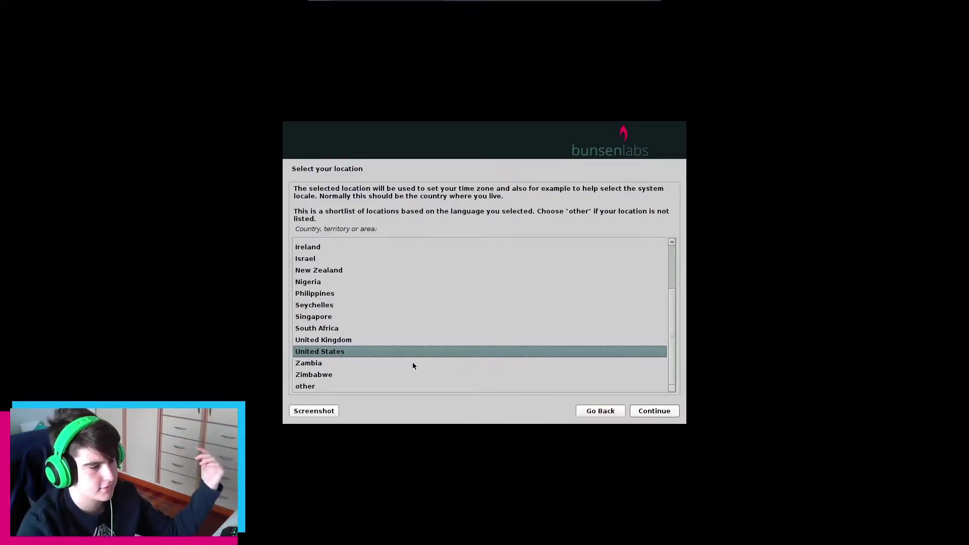
Set the location to Europe > Greece, accepting the en_US.UTF-8 locale and default keyboard layout
left_click(352, 385)
left_click(661, 415)
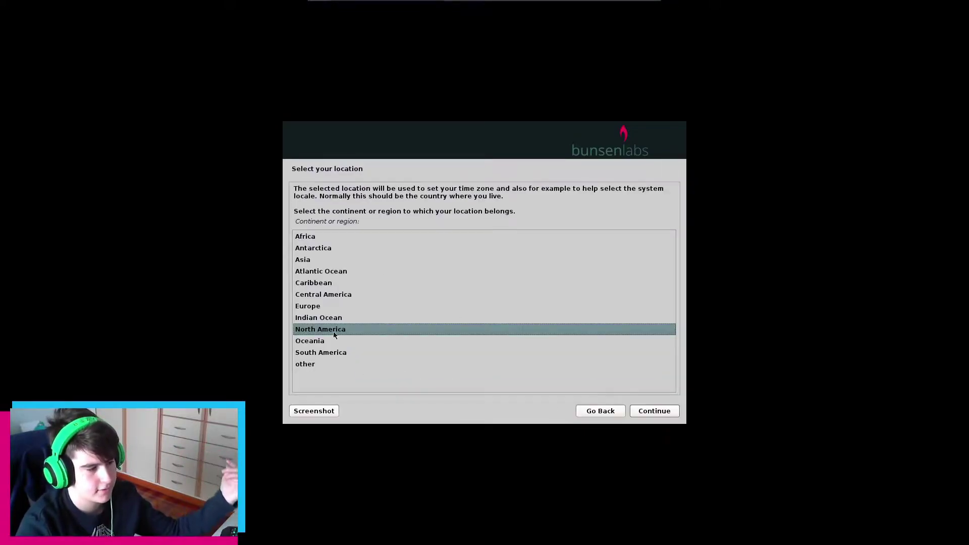
left_click(326, 306)
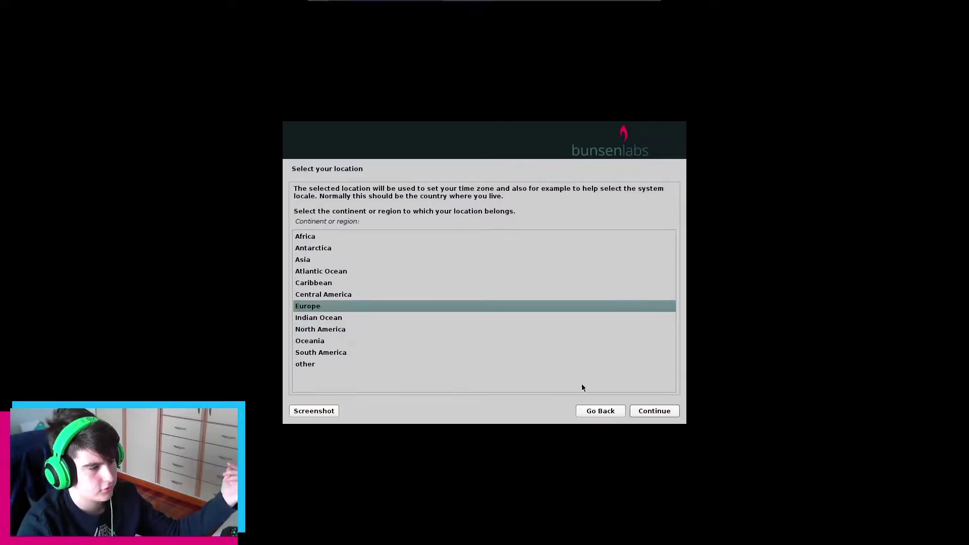
left_click(654, 412)
scroll(373, 303, "down", 4)
left_click(323, 339)
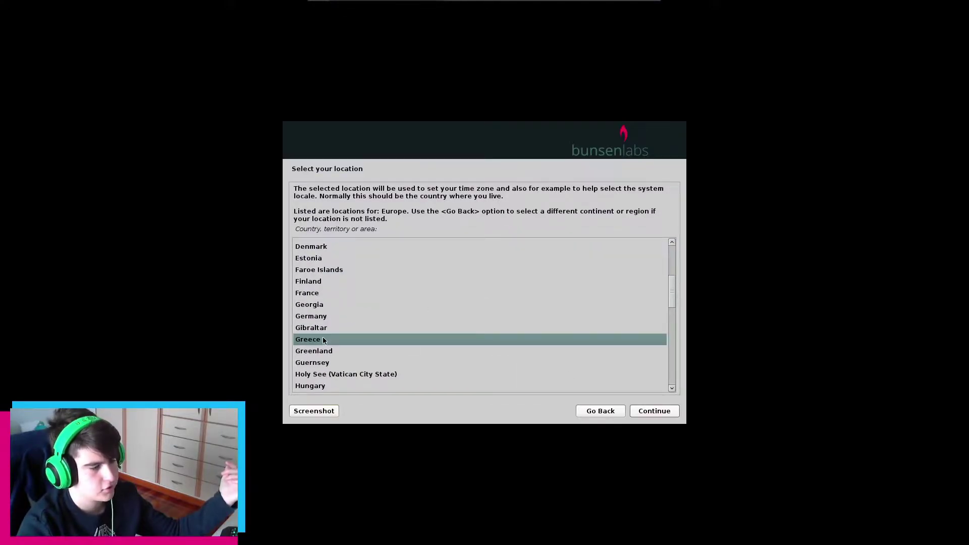
left_click(654, 411)
left_click(653, 412)
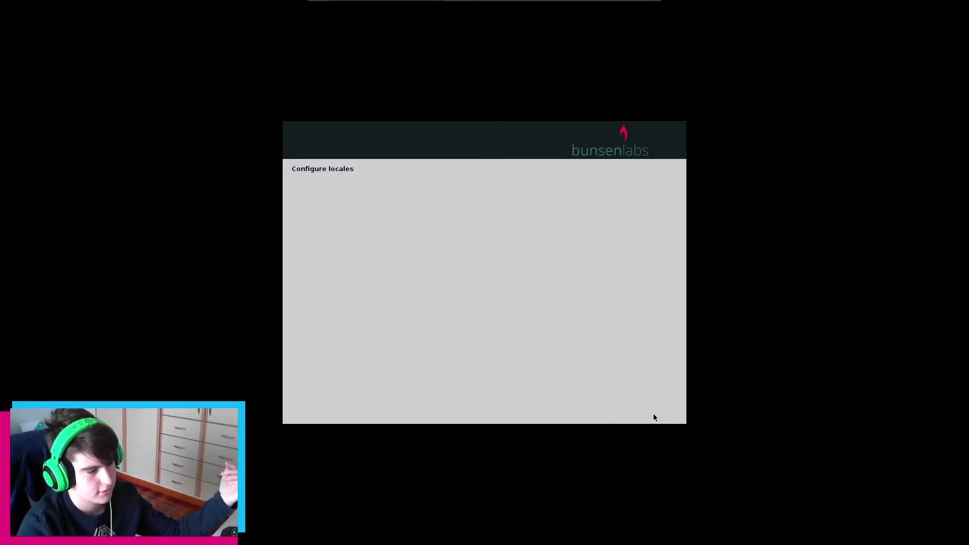
left_click(654, 411)
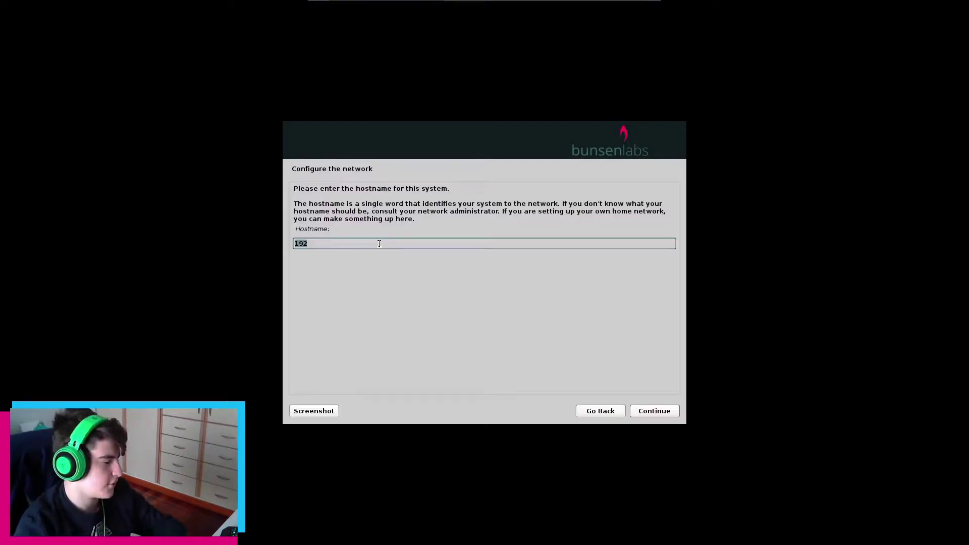
Enter a hostname ending in BUNSENLABS-VM and accept the default localdomain domain name
type("PAPAS")
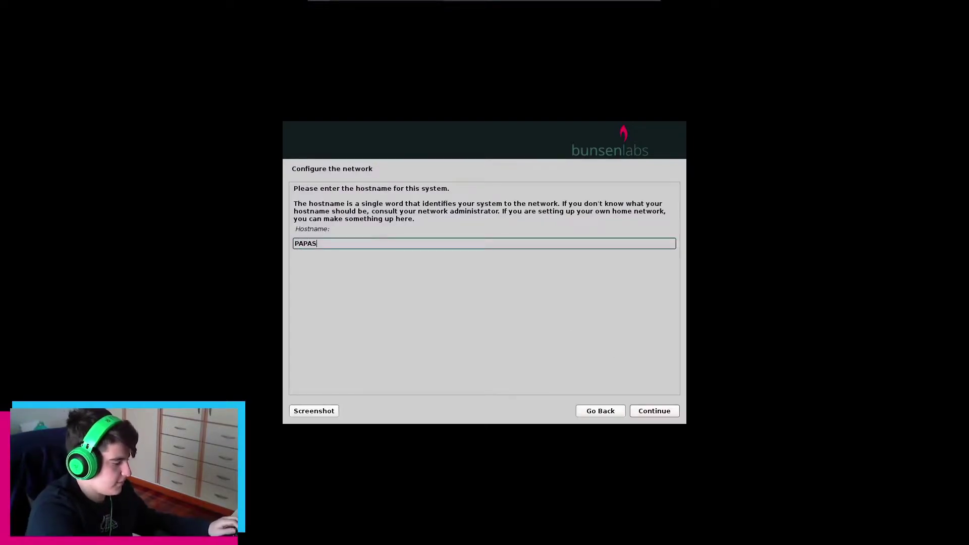
type("-BUNSEN")
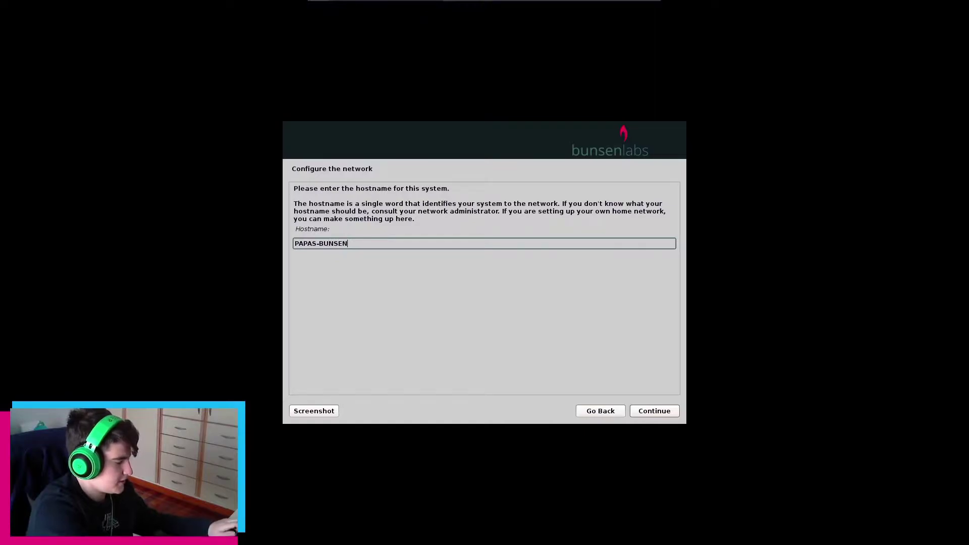
type("LABS-VM")
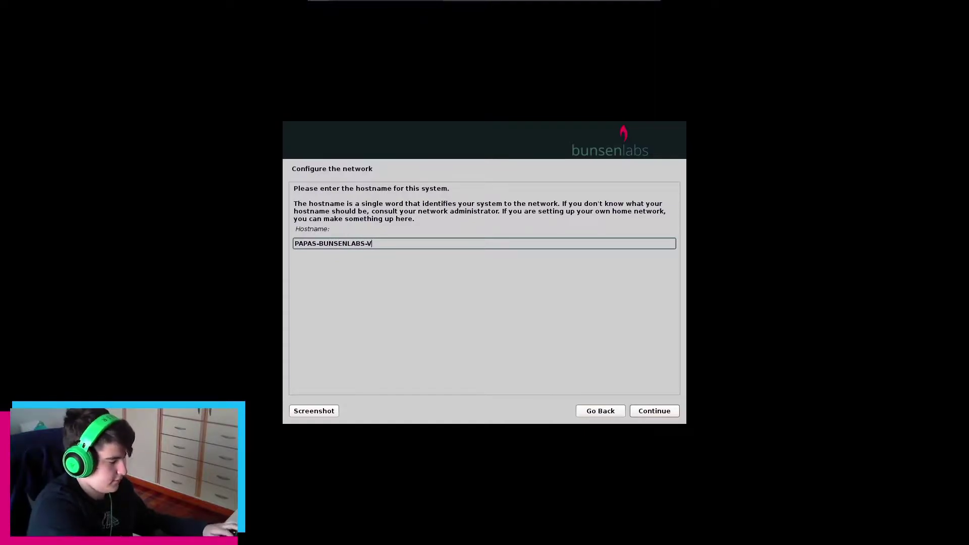
left_click(657, 411)
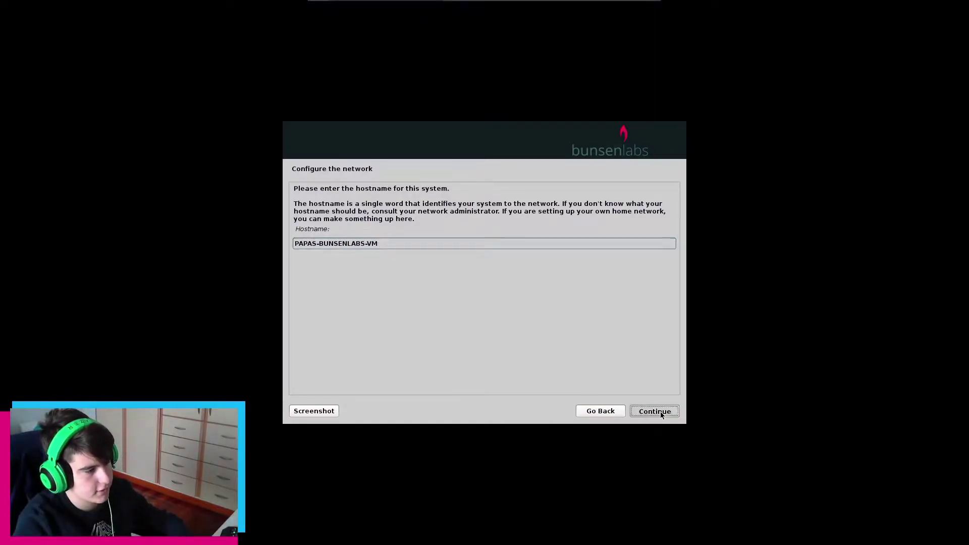
left_click(655, 410)
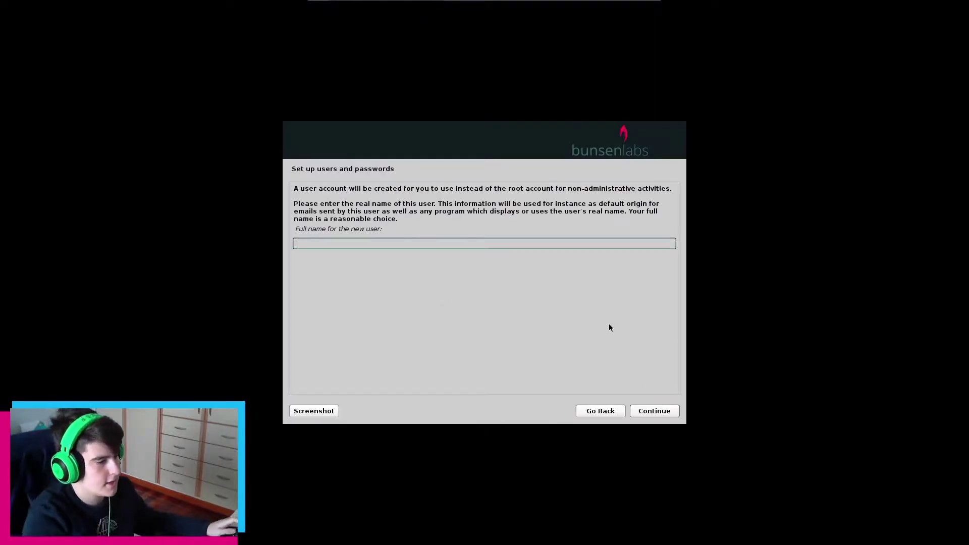
Enter the new user's full name and accept the suggested username
type("me")
key("Return")
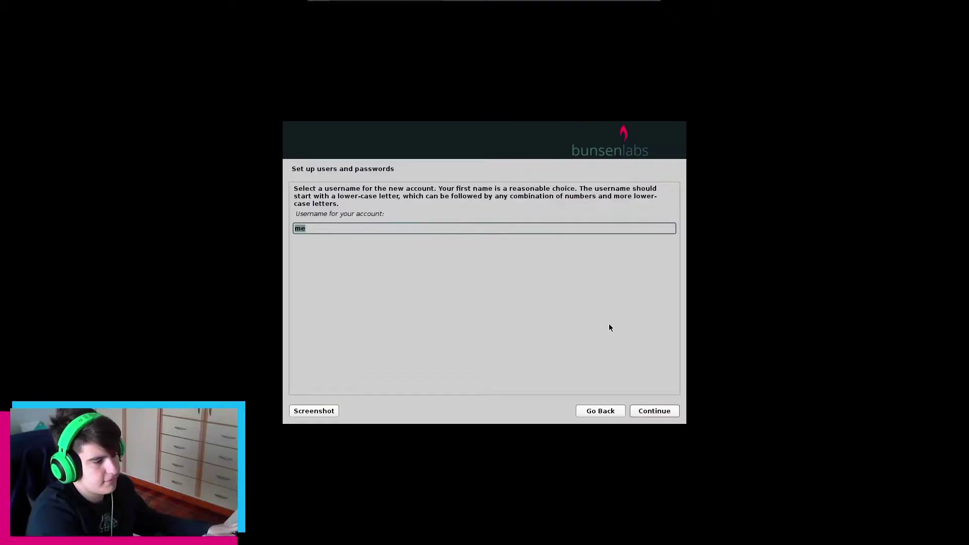
key("Return")
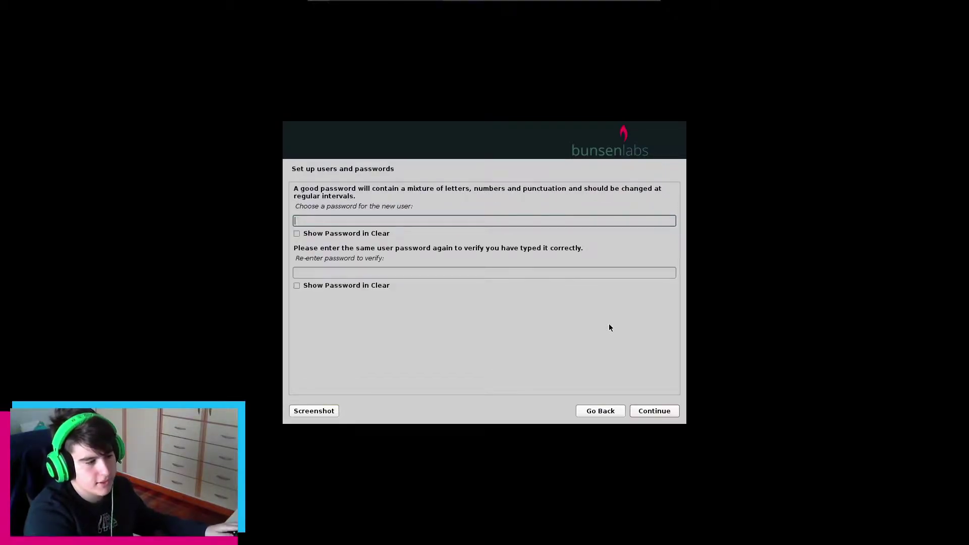
Type and confirm the account password
key("Tab")
left_click(656, 410)
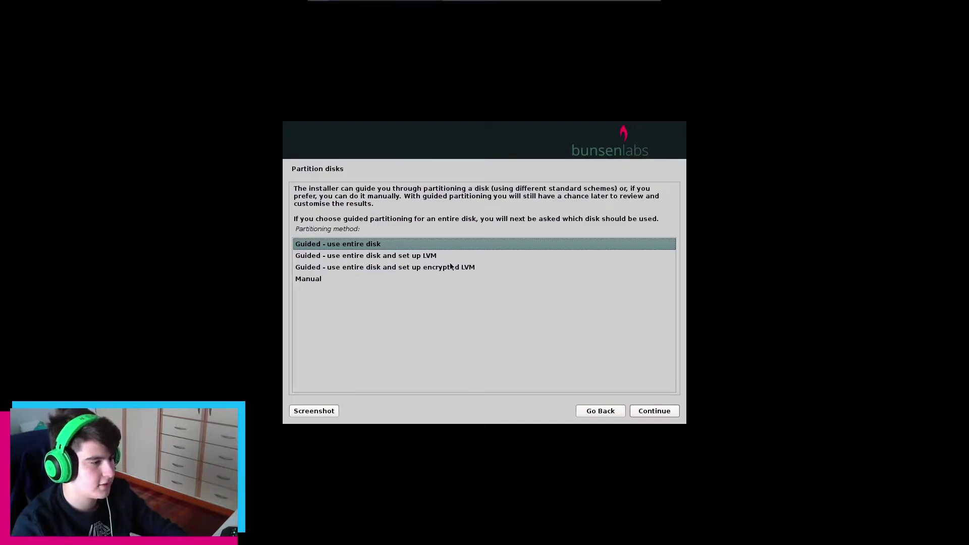
Guided-partition the whole 16.1 GB VMware disk with all files in one partition, confirming the write
left_click(655, 411)
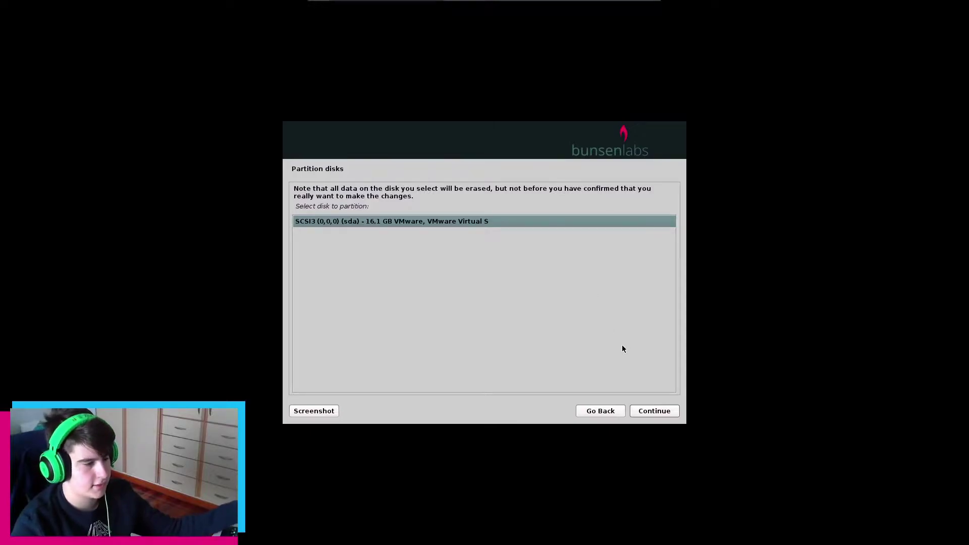
left_click(653, 411)
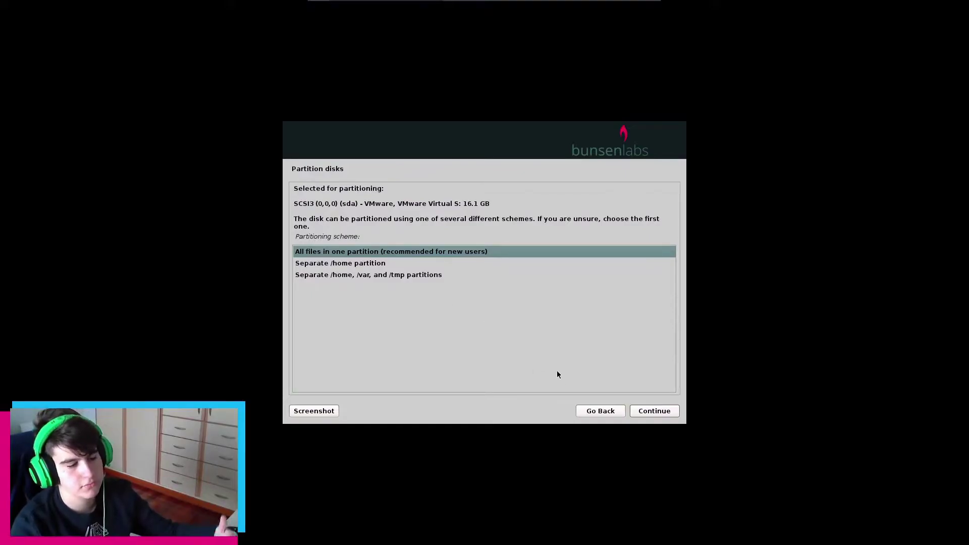
left_click(659, 411)
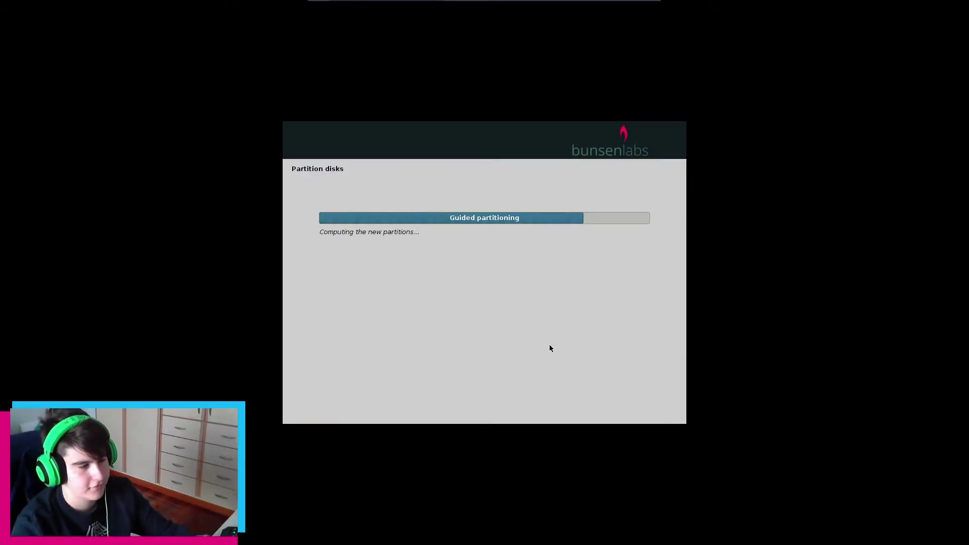
left_click(647, 409)
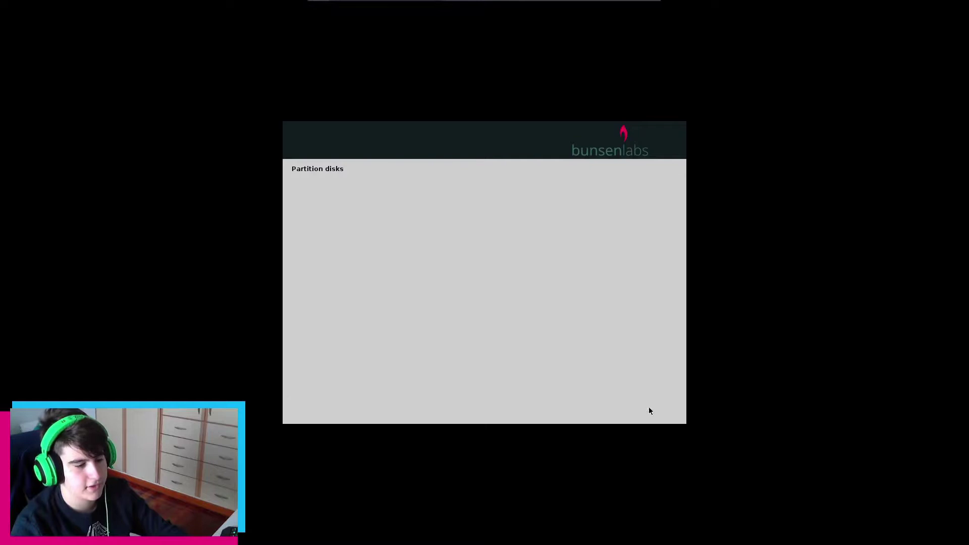
left_click(304, 287)
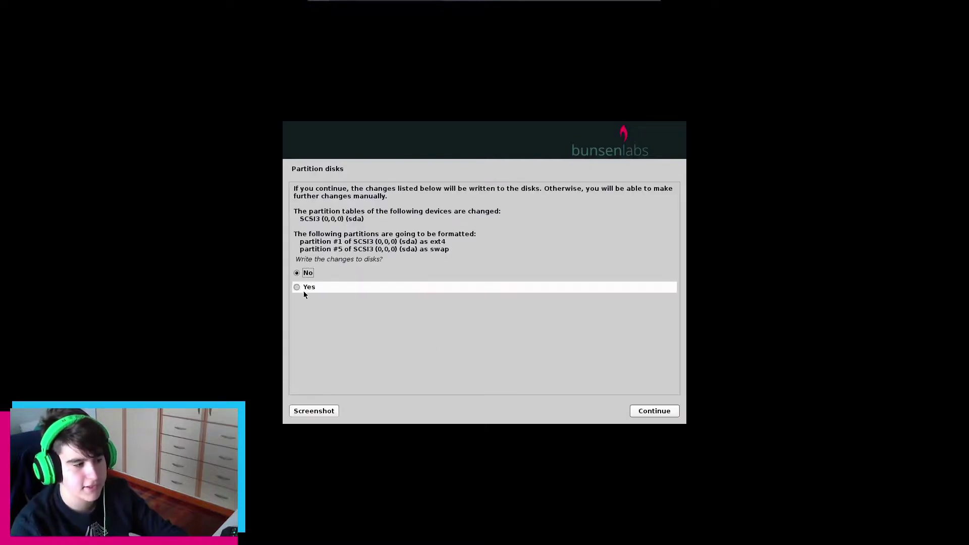
left_click(657, 412)
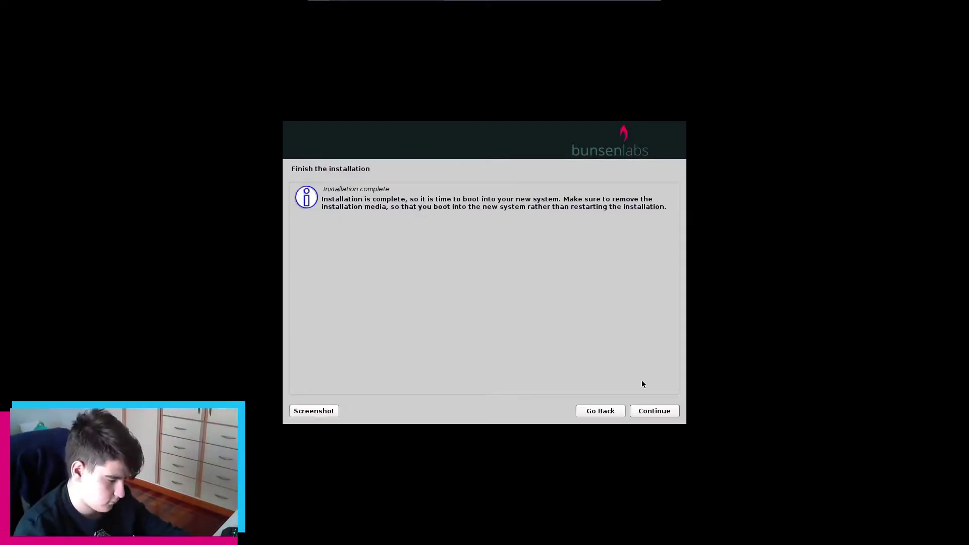
Let the installation finish and reboot into the installed system
left_click(655, 411)
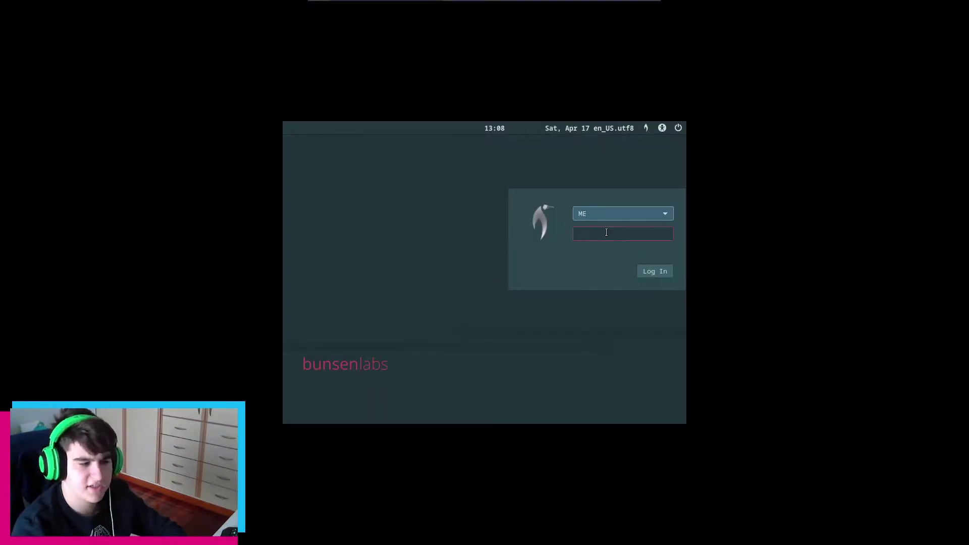
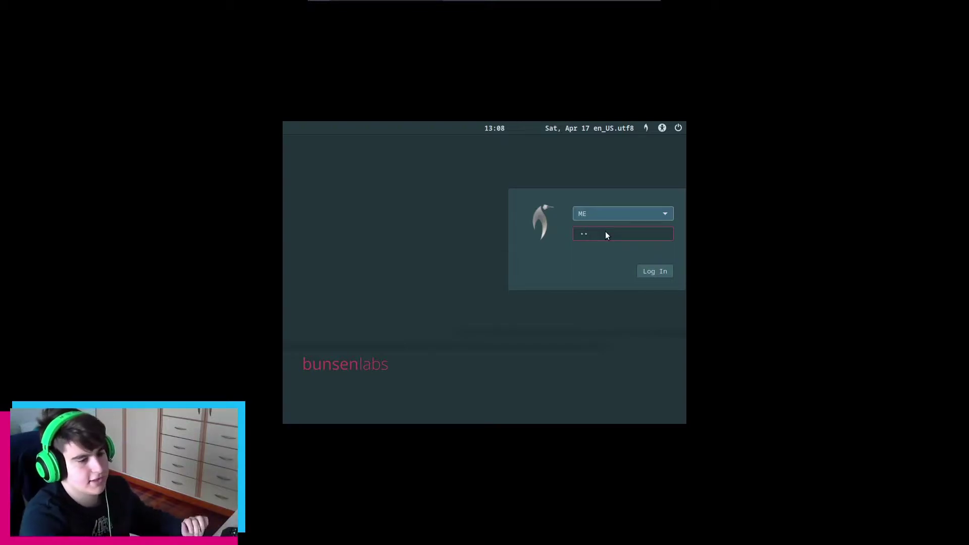
Log in at the graphical login screen with the user's password
key("Return")
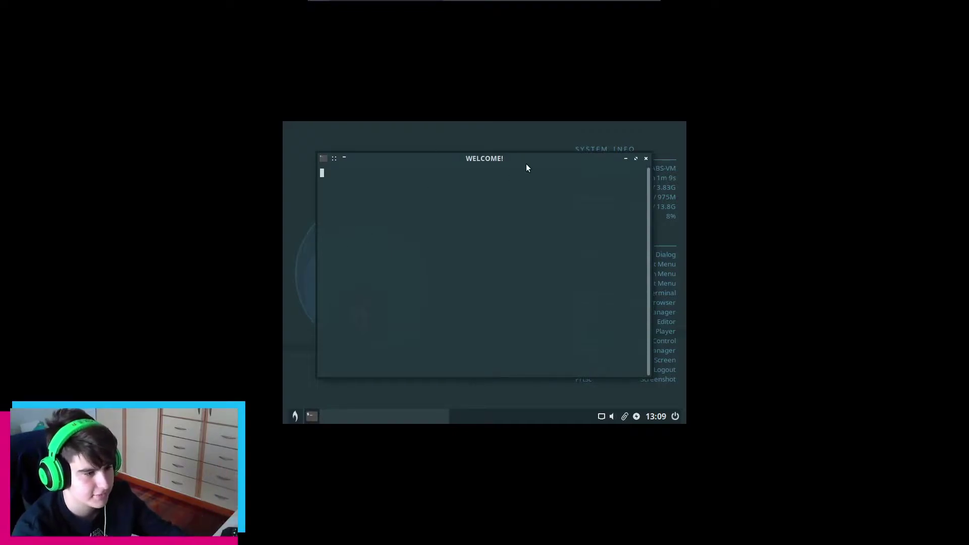
Set the Virtual1 output to 1680x1050 in ARandR and close the editor
left_click(296, 415)
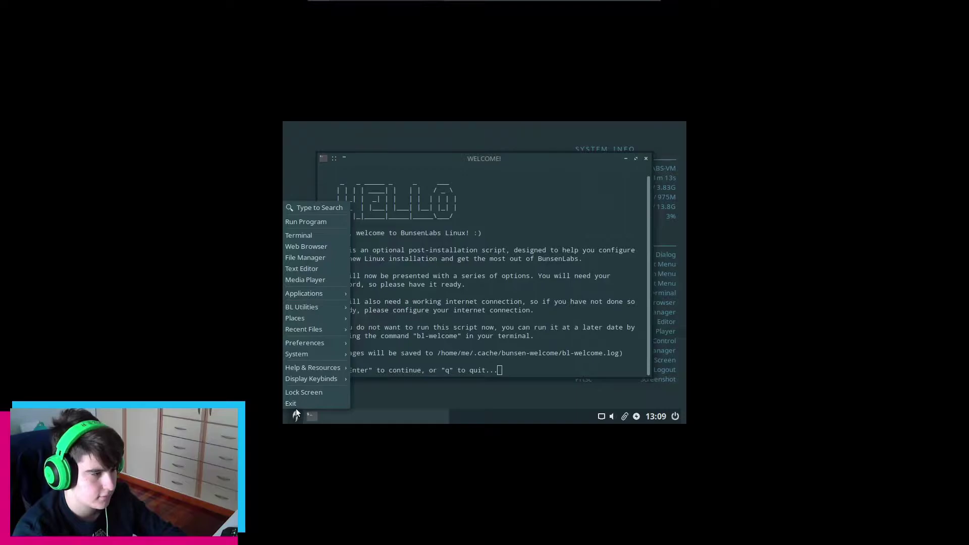
mouse_move(326, 346)
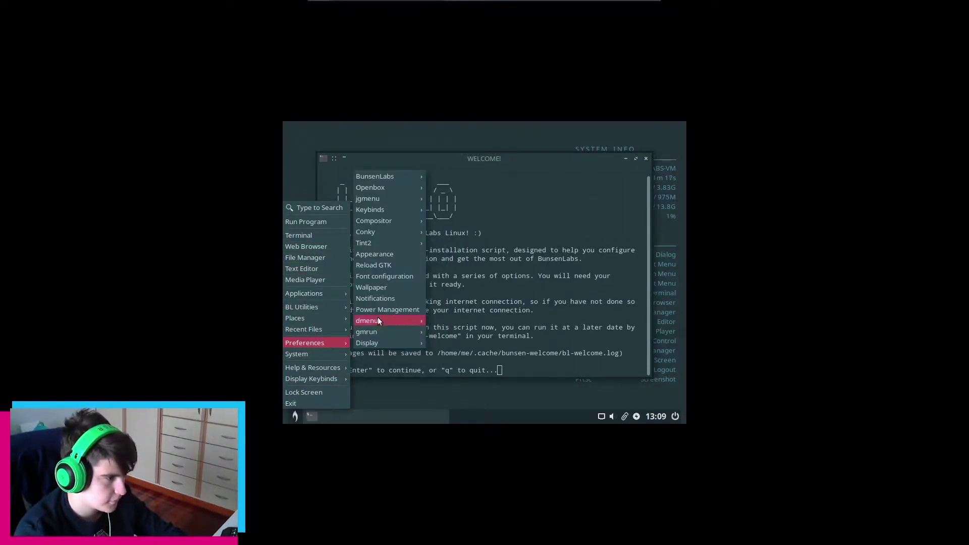
mouse_move(386, 176)
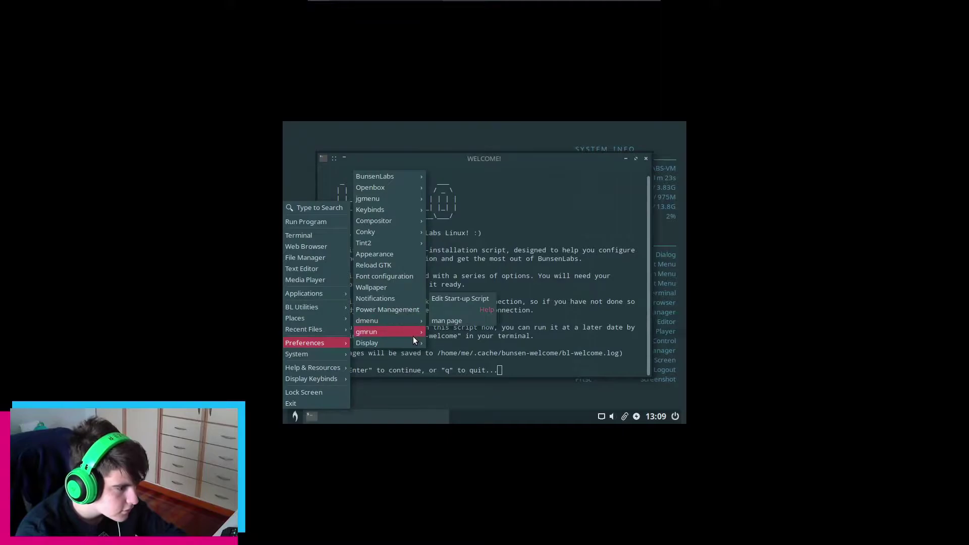
mouse_move(416, 344)
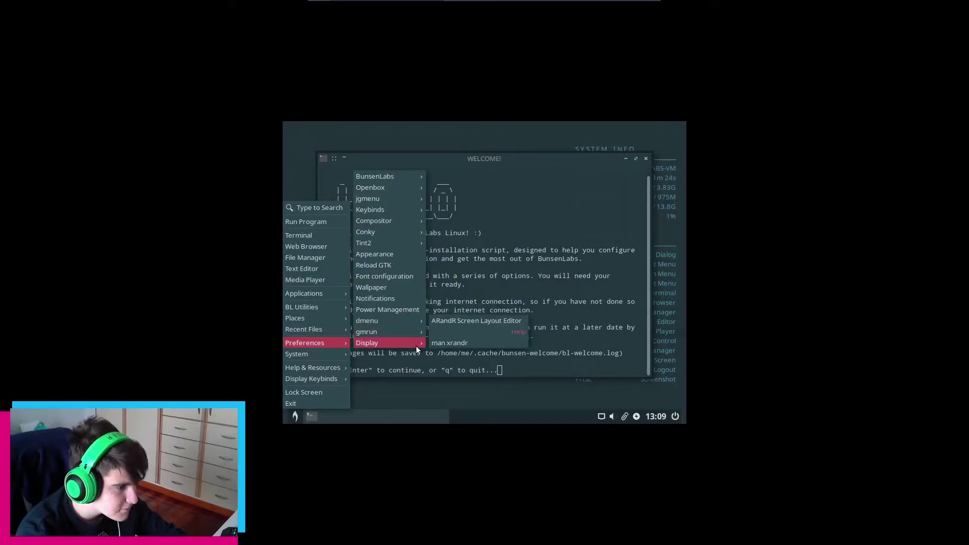
left_click(468, 321)
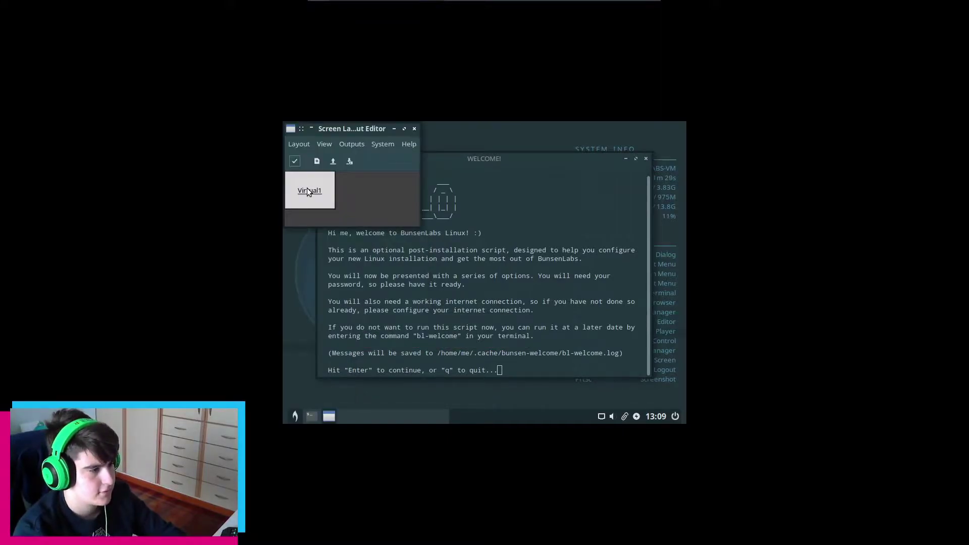
right_click(307, 188)
mouse_move(359, 225)
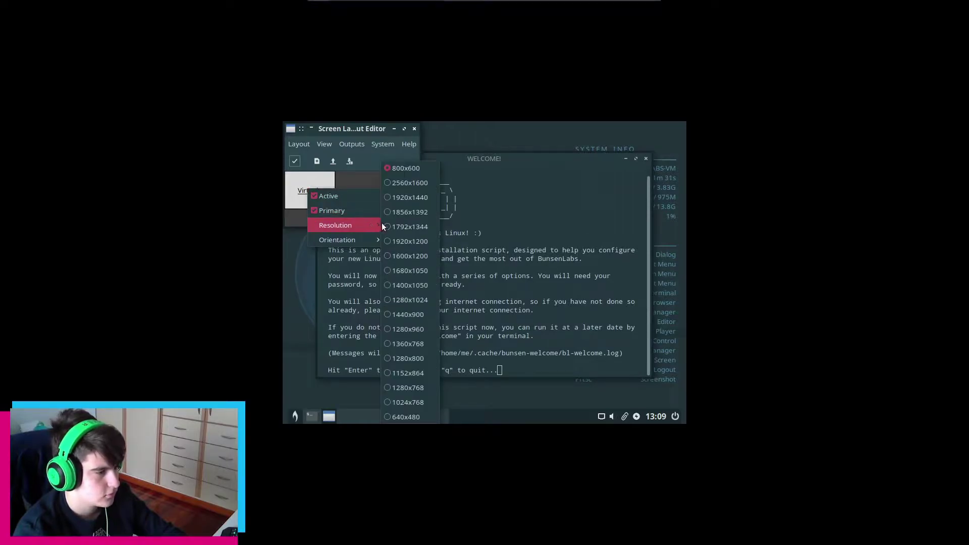
left_click(427, 271)
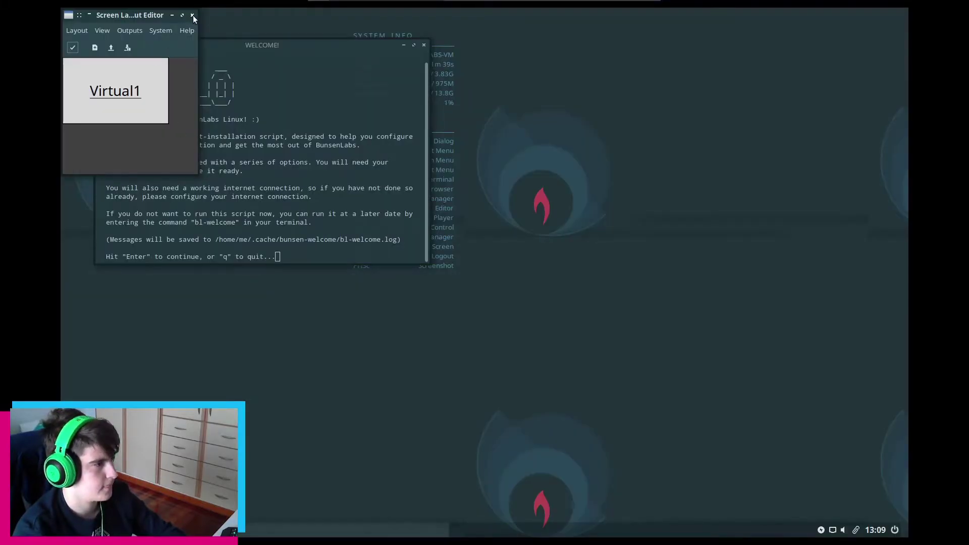
left_click(192, 15)
Browse the categories of the Appearance settings from the desktop menu, then close them
right_click(610, 112)
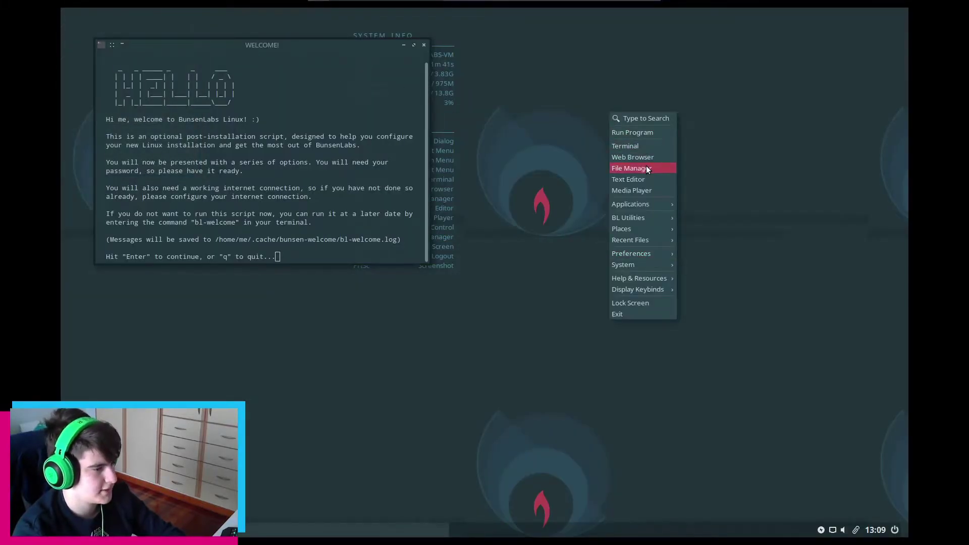
mouse_move(652, 264)
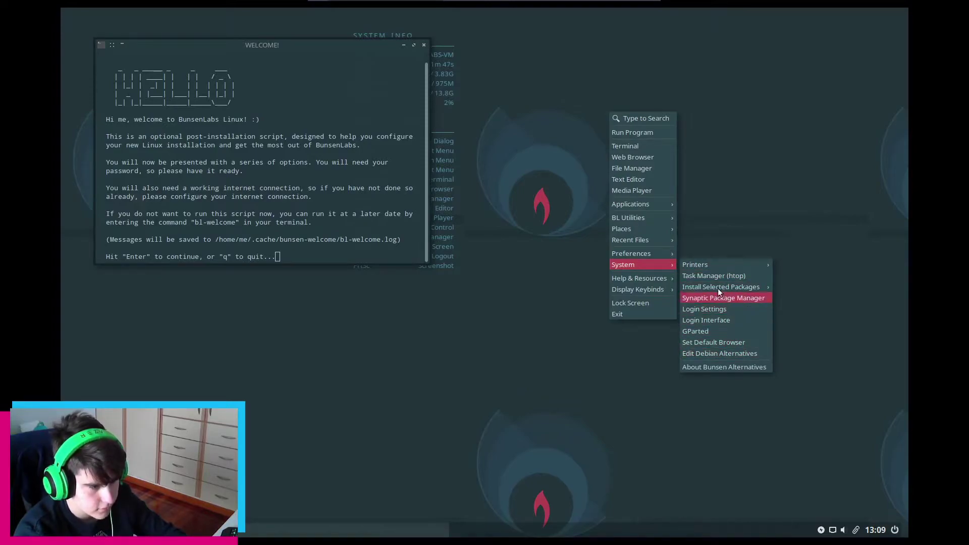
mouse_move(664, 257)
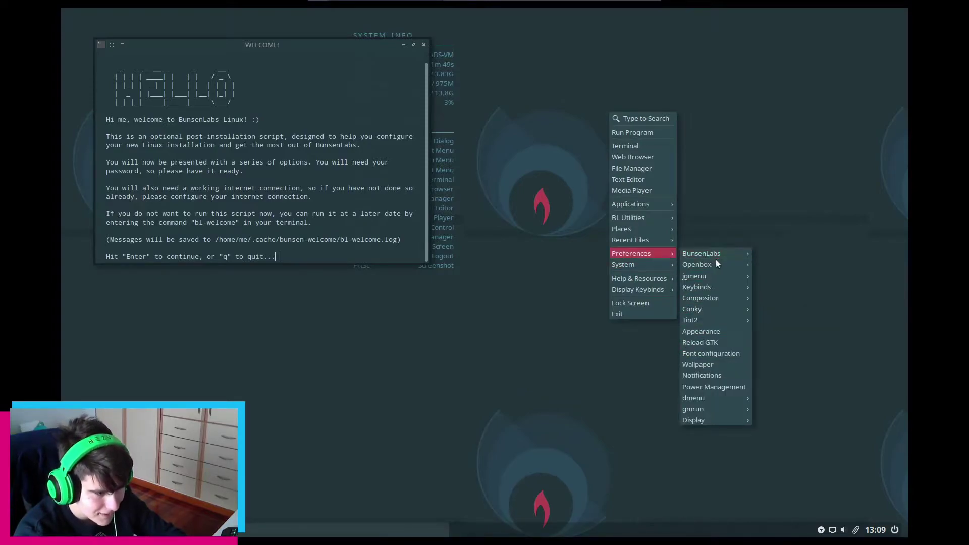
left_click(742, 329)
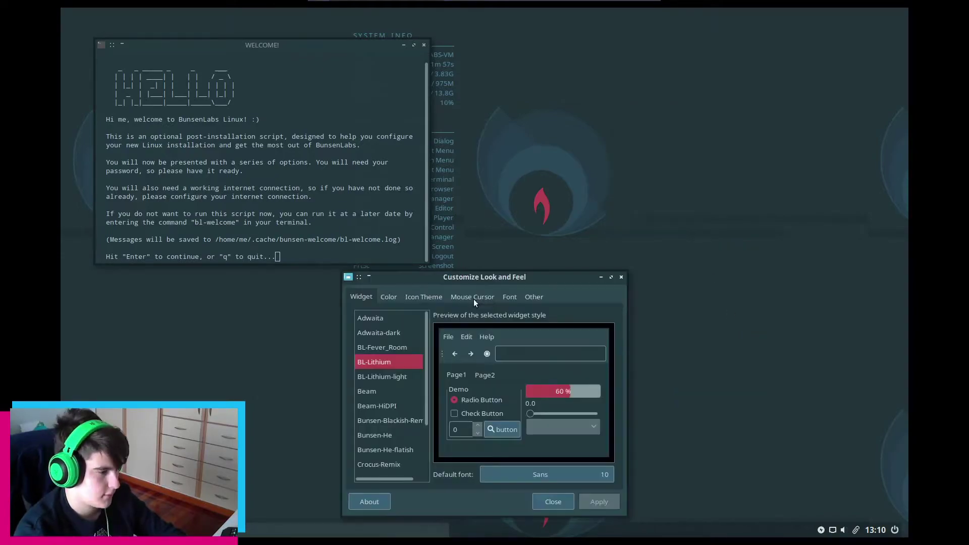
left_click(389, 297)
left_click(429, 298)
left_click(473, 298)
left_click(510, 298)
left_click(534, 297)
left_click(573, 502)
Launch the Nitrogen wallpaper picker via Preferences > Wallpaper
right_click(651, 267)
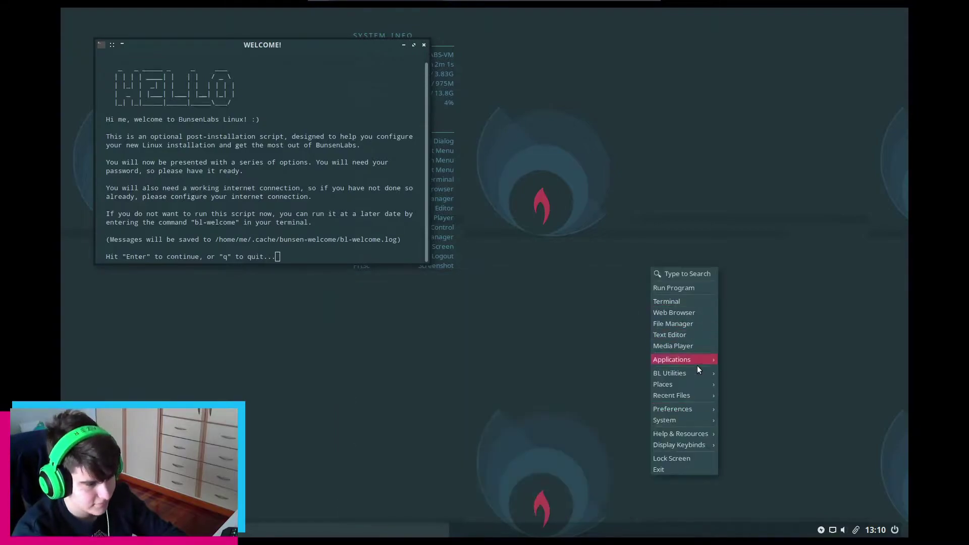
mouse_move(702, 409)
left_click(740, 476)
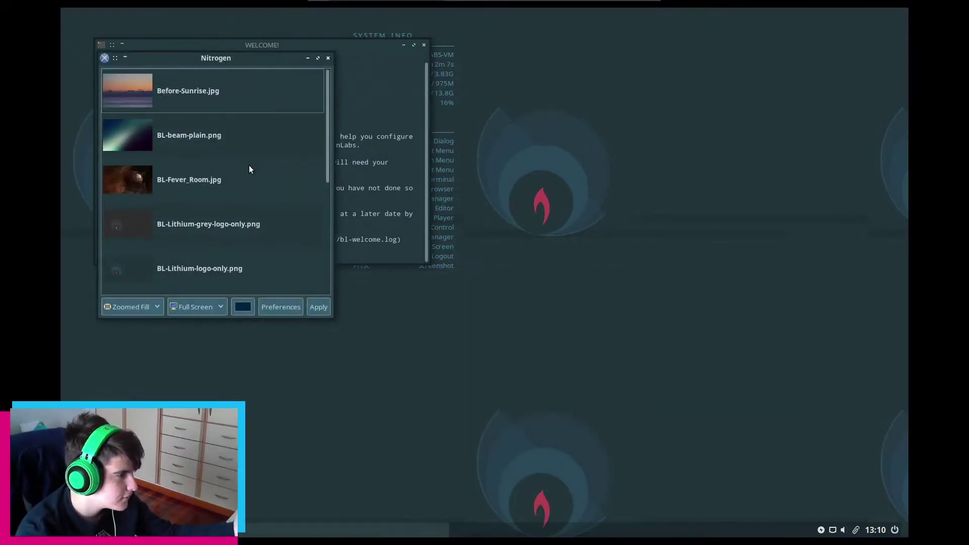
Apply Before-Sunrise.jpg, BL-beam-plain.png, BL-Fever_Room.jpg and BL-Lithium-grey-logo-only.png in turn
scroll(249, 165, "down", 2)
scroll(280, 215, "down", 3)
scroll(282, 212, "up", 5)
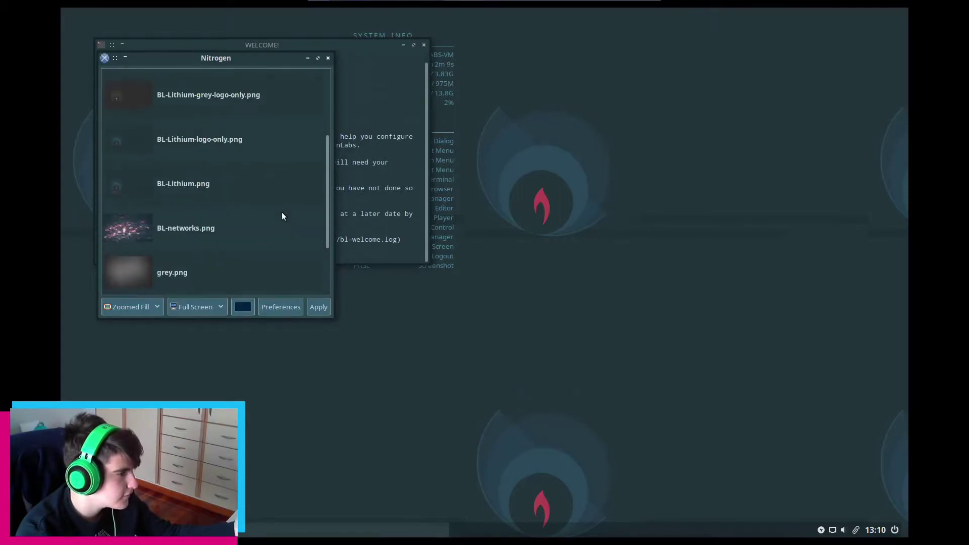
left_click(190, 100)
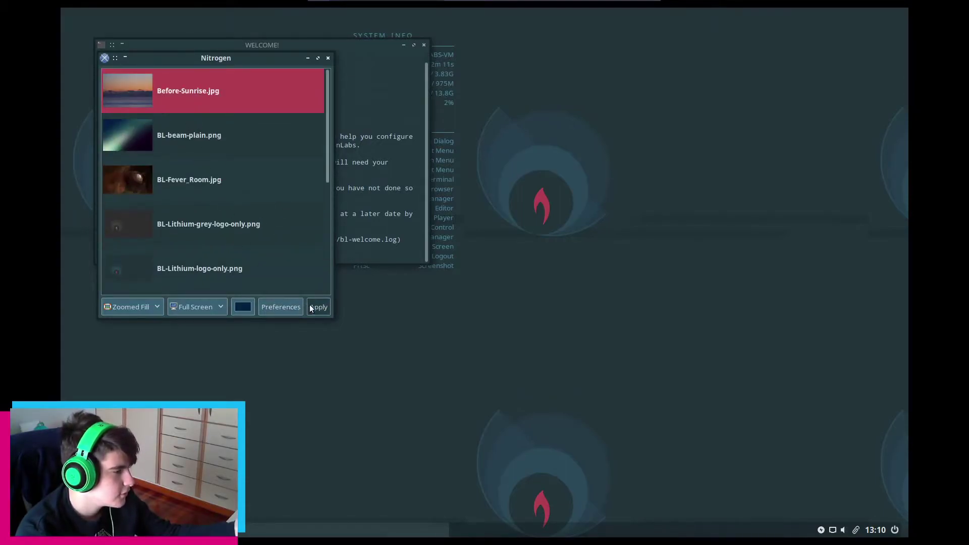
left_click(313, 307)
left_click(220, 137)
left_click(318, 306)
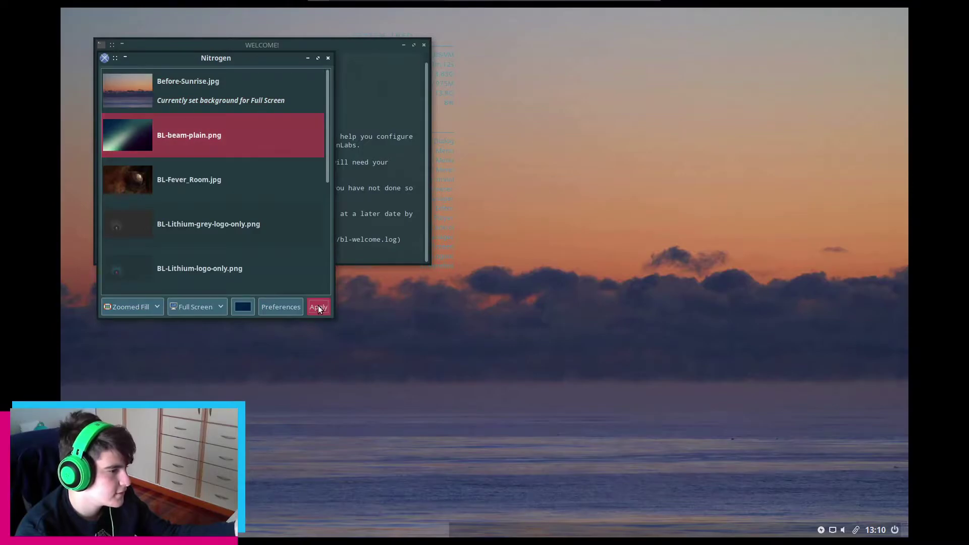
left_click(228, 174)
left_click(319, 307)
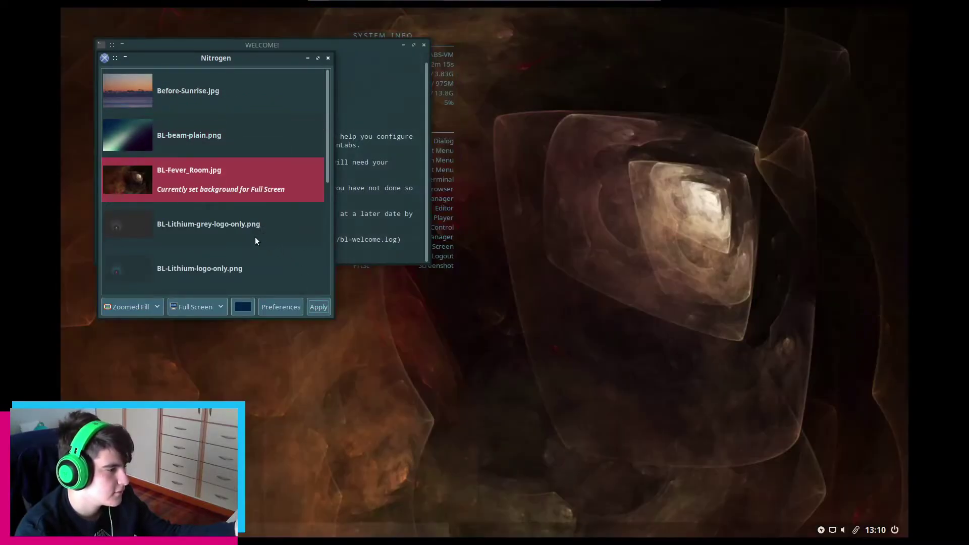
left_click(254, 237)
left_click(316, 307)
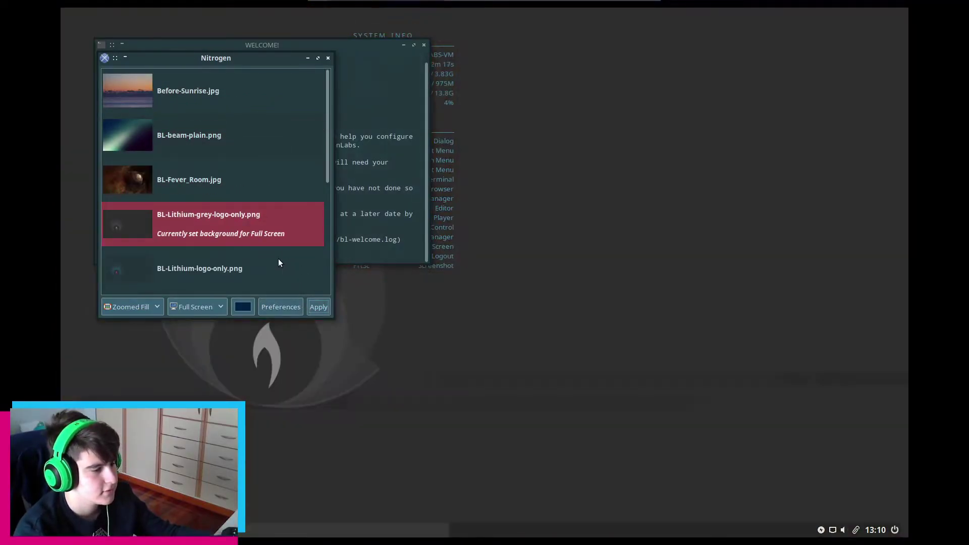
Apply BL-Lithium-logo-only.png, BL-Lithium.png, BL-networks.png, grey.png and tile.png in turn
scroll(242, 233, "down", 1)
left_click(202, 205)
left_click(318, 307)
left_click(220, 264)
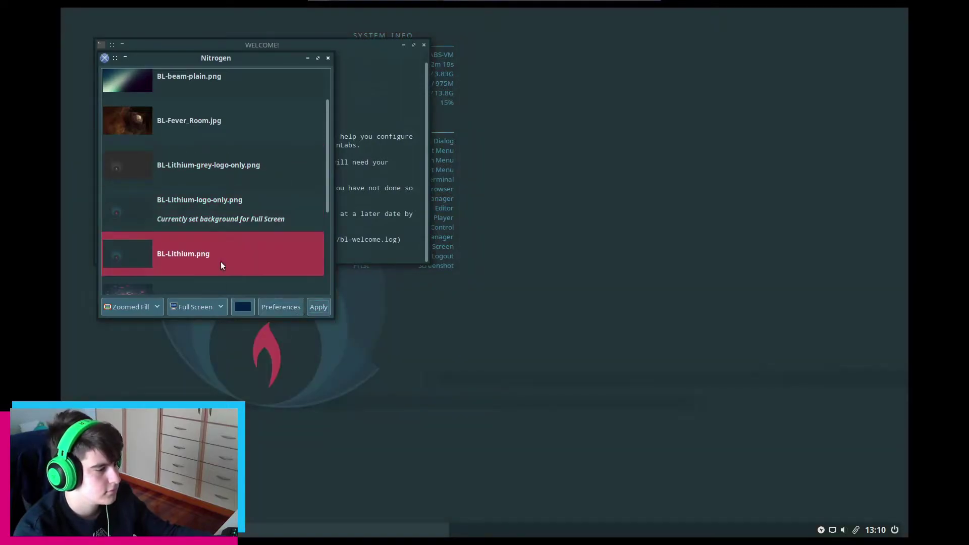
left_click(317, 307)
scroll(259, 268, "down", 4)
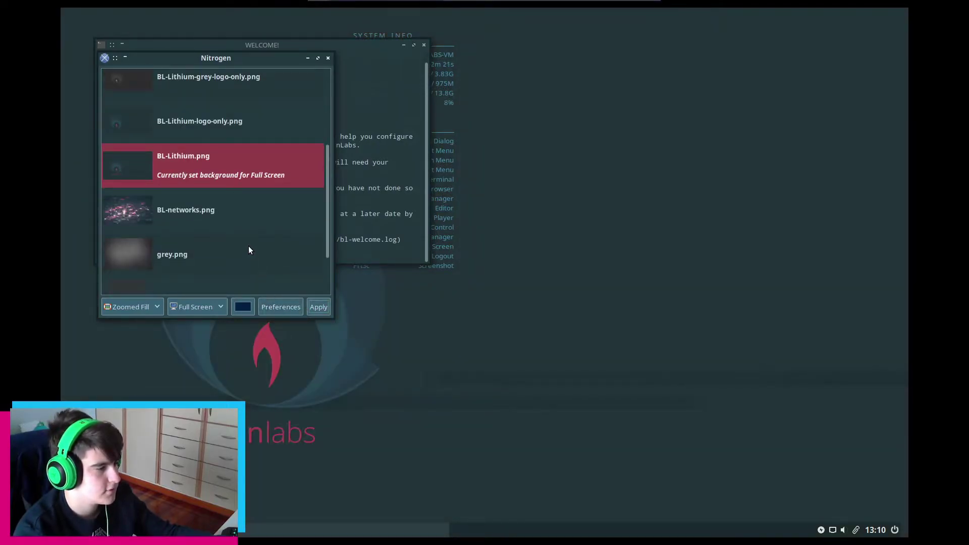
left_click(206, 146)
left_click(318, 307)
left_click(199, 183)
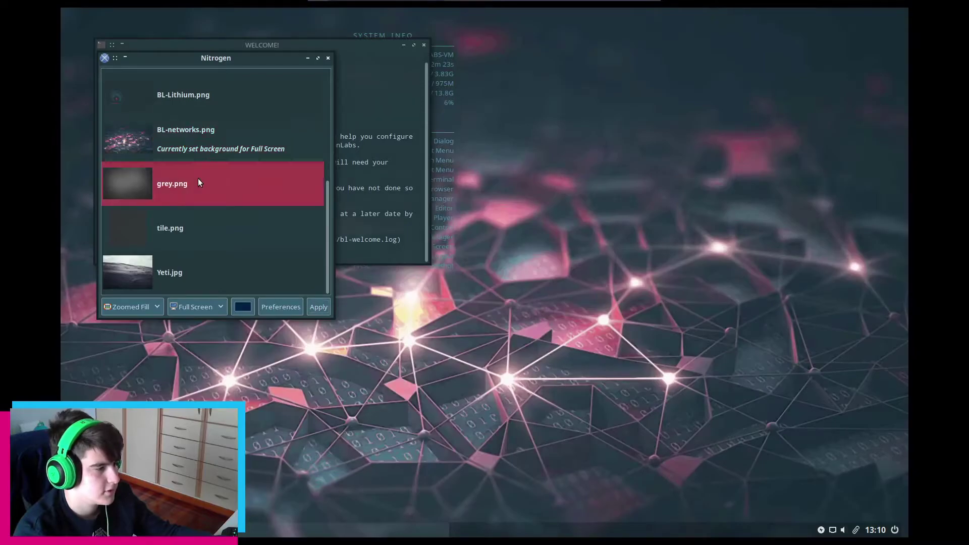
left_click(317, 308)
left_click(238, 240)
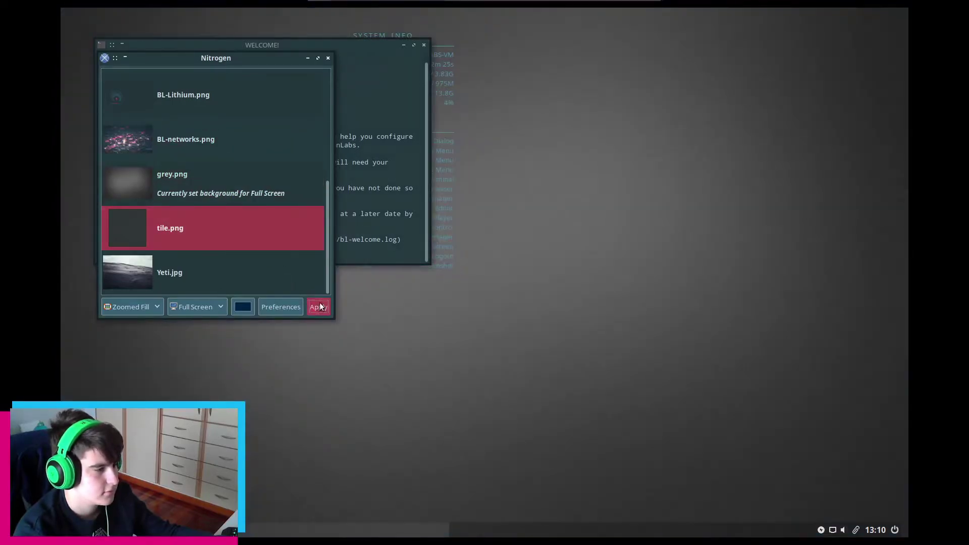
left_click(318, 307)
Select Yeti.jpg, then settle back on BL-Lithium.png as the wallpaper
left_click(291, 288)
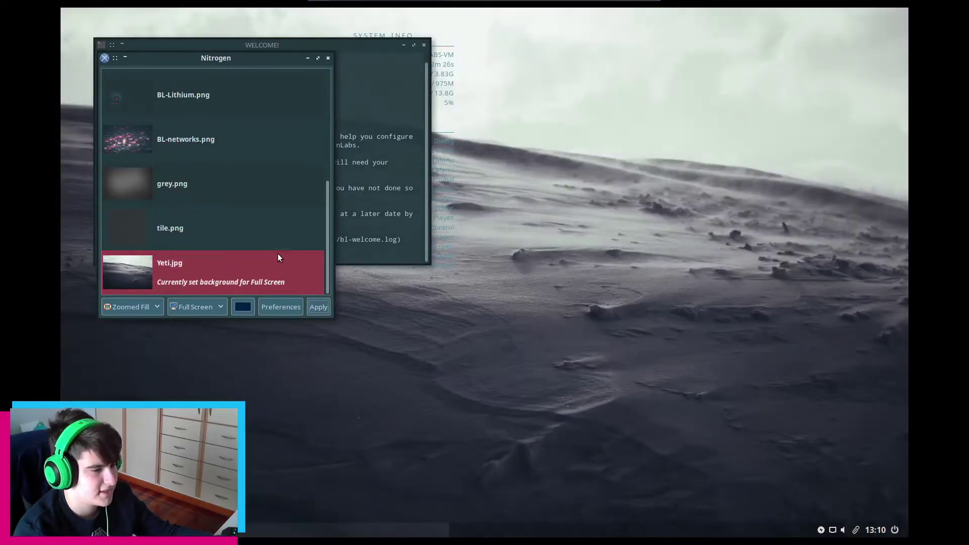
scroll(278, 253, "up", 3)
scroll(275, 252, "up", 1)
left_click(242, 184)
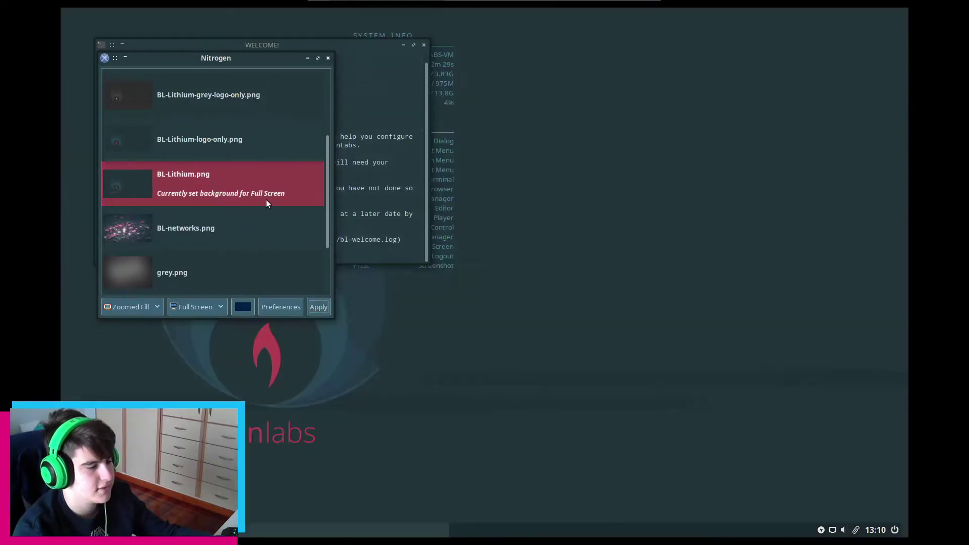
Close Nitrogen, browse the desktop root menu, and move the WELCOME! terminal to the desktop centre
left_click(328, 58)
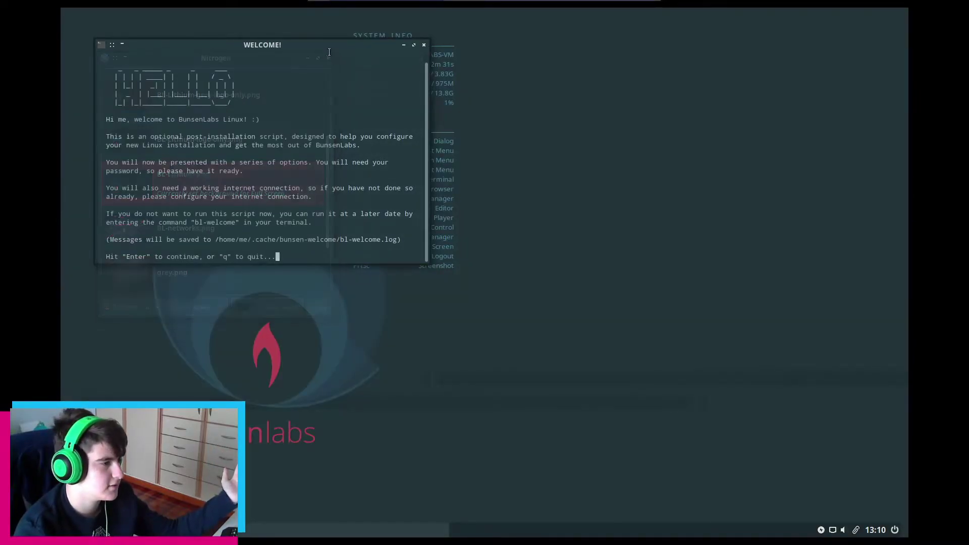
left_click_drag(328, 44, 658, 173)
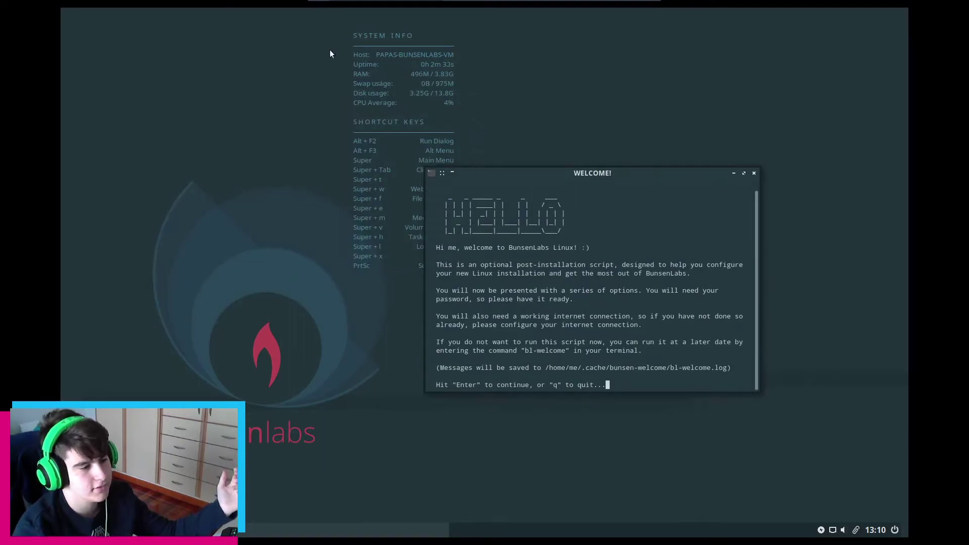
right_click(195, 92)
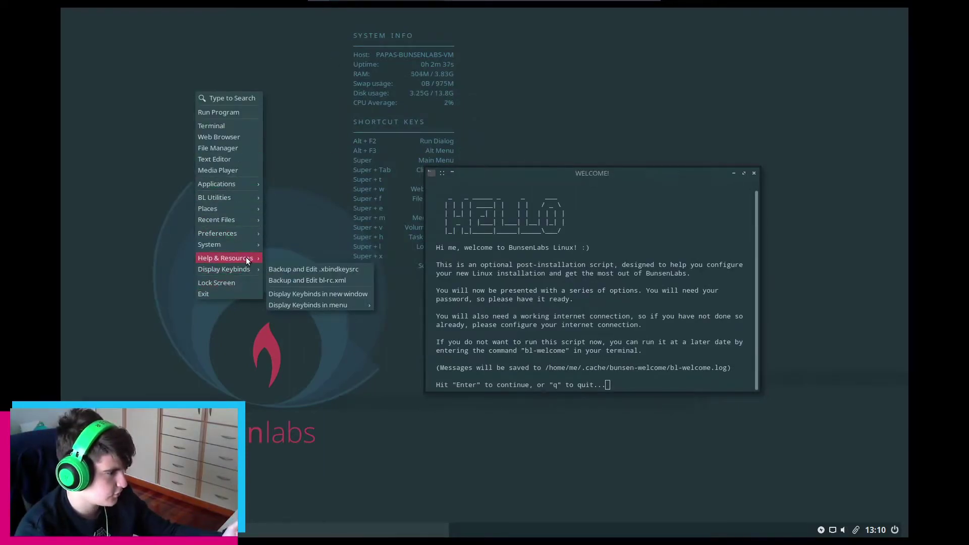
mouse_move(249, 235)
mouse_move(319, 231)
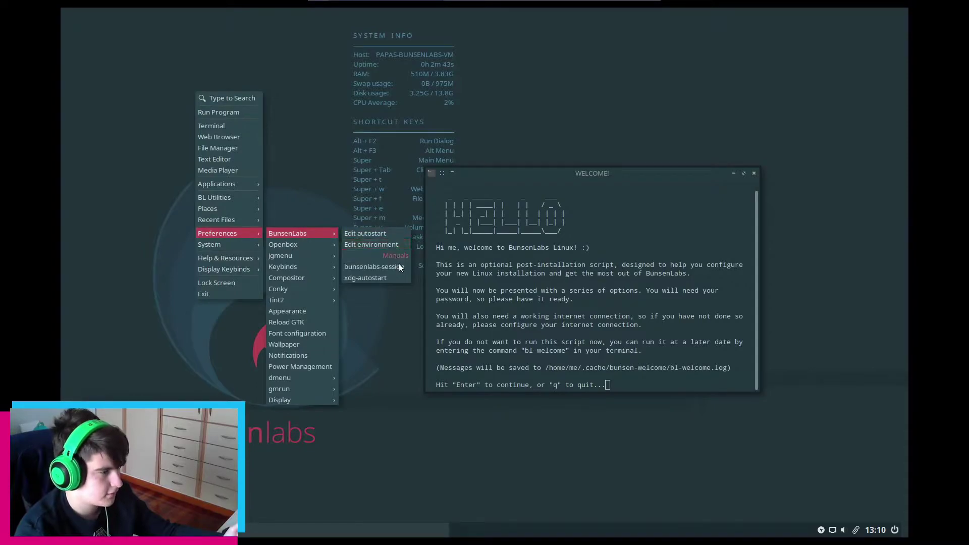
left_click(304, 206)
left_click_drag(604, 173, 500, 135)
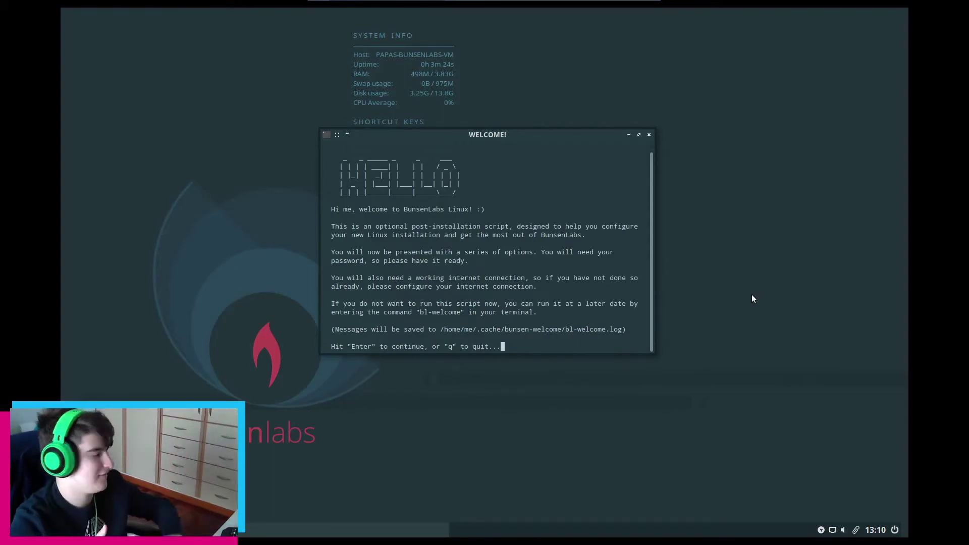
Continue past the welcome intro, submit the sudo password, and acknowledge the warning with 'I understand'
key("Return")
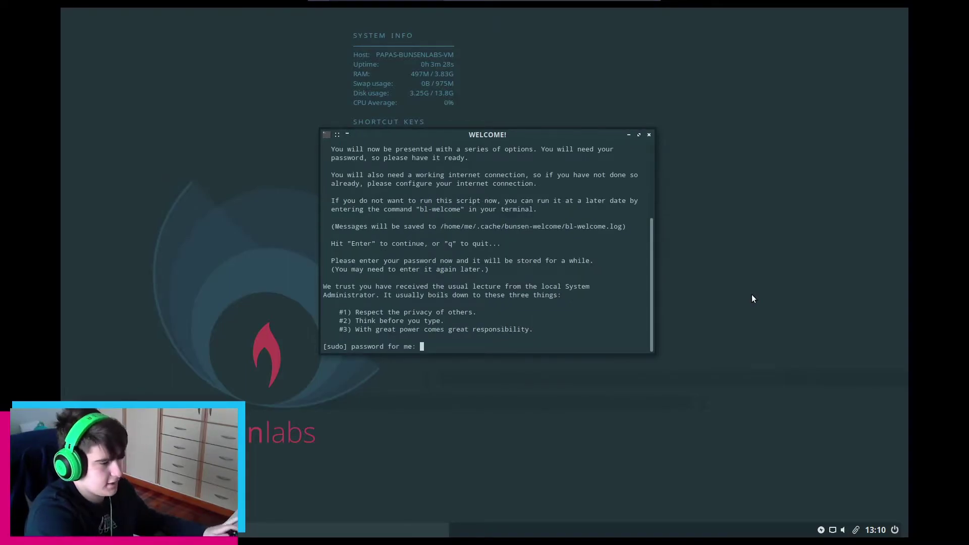
key("Return")
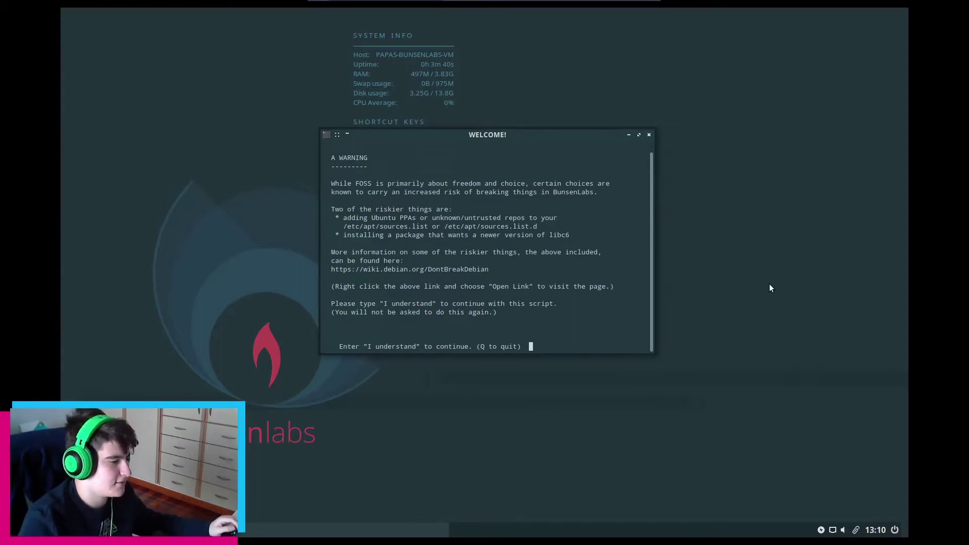
type("I understand")
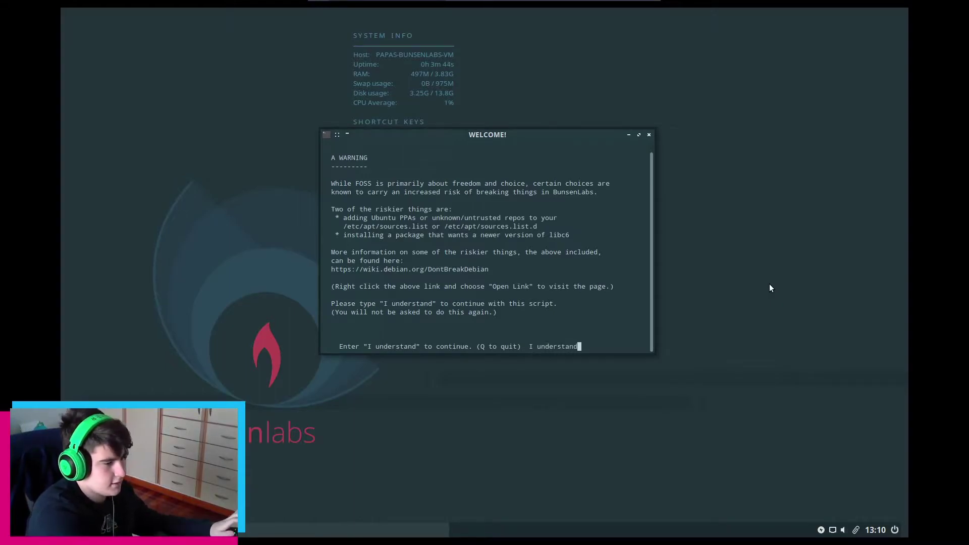
key("Return")
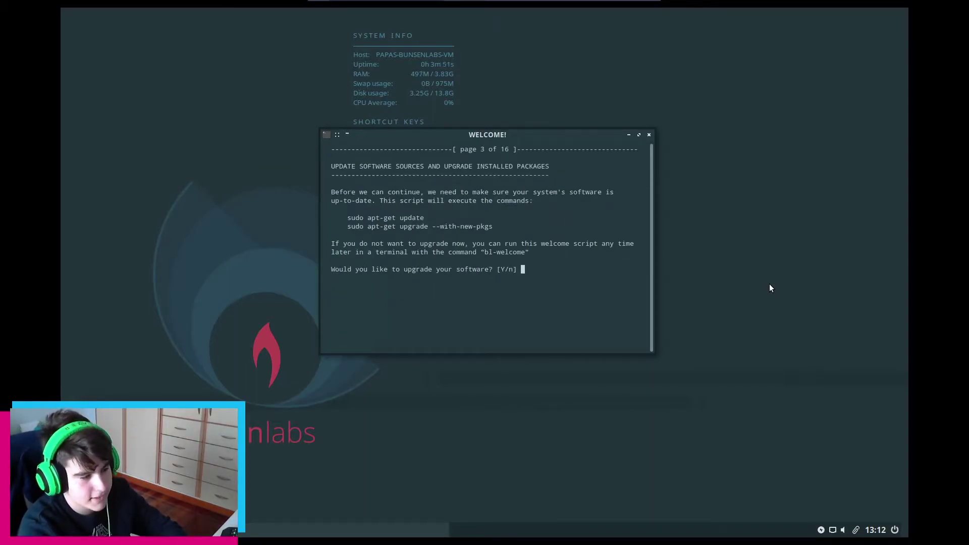
Accept the software upgrade and confirm installing the 60 upgraded packages
key("Return")
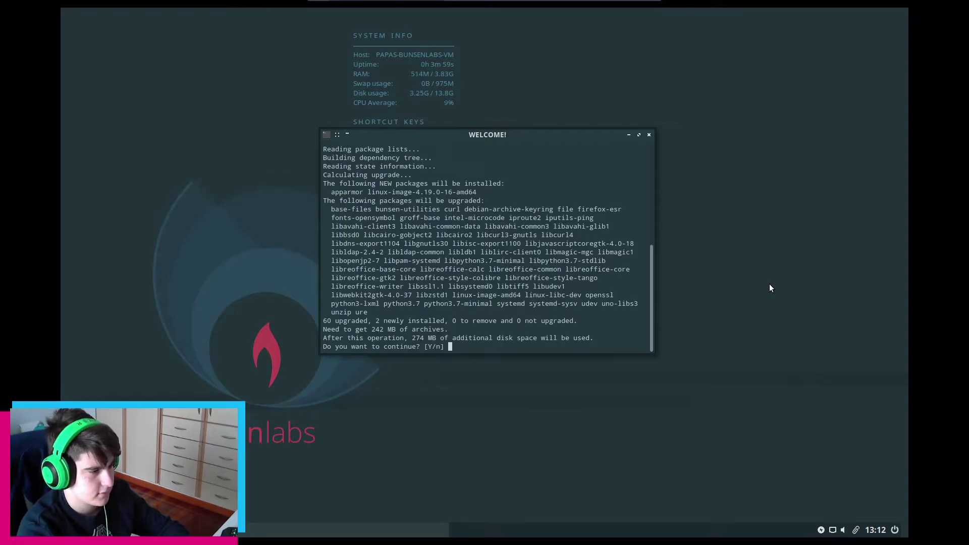
key("Return")
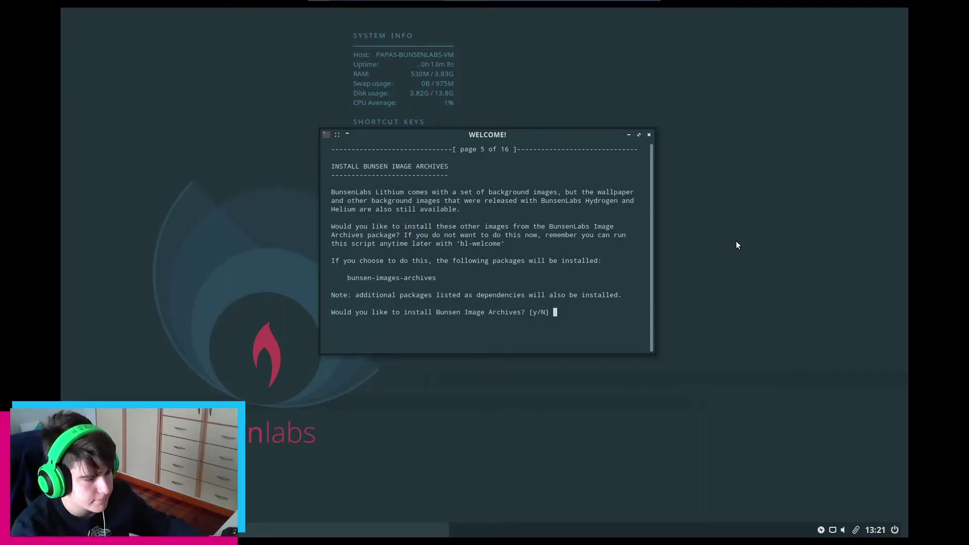
Decline the image archives and answer y to enable both Debian and BunsenLabs backports repositories
key("Return")
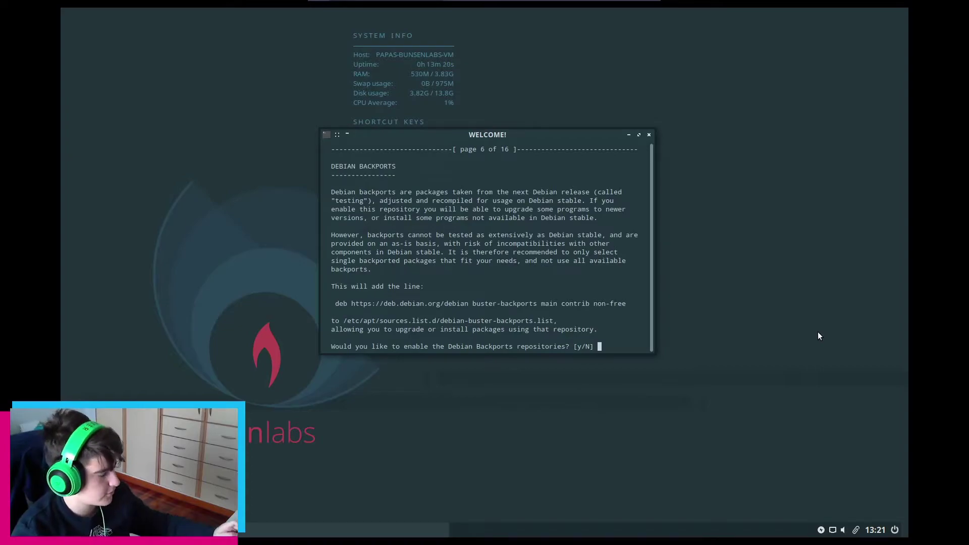
type("y")
key("Return")
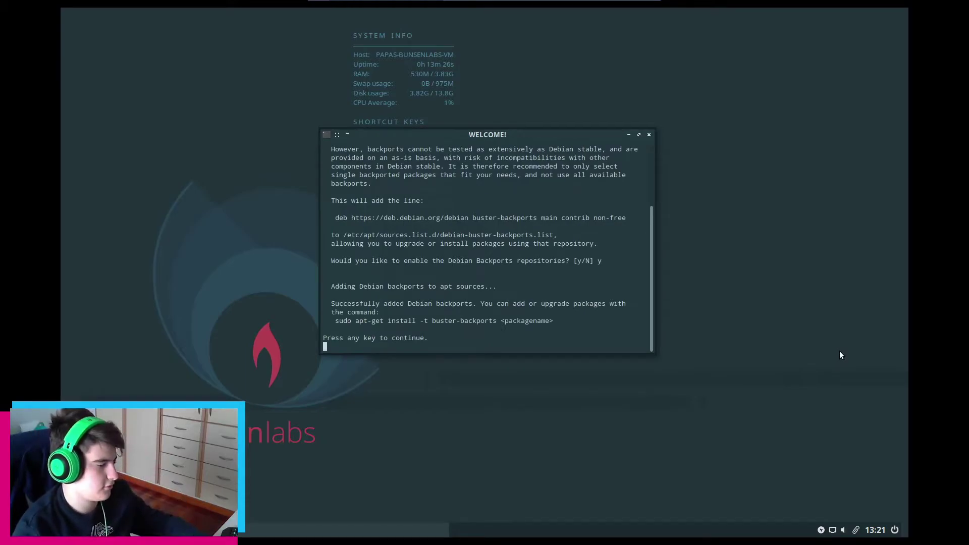
key("Return")
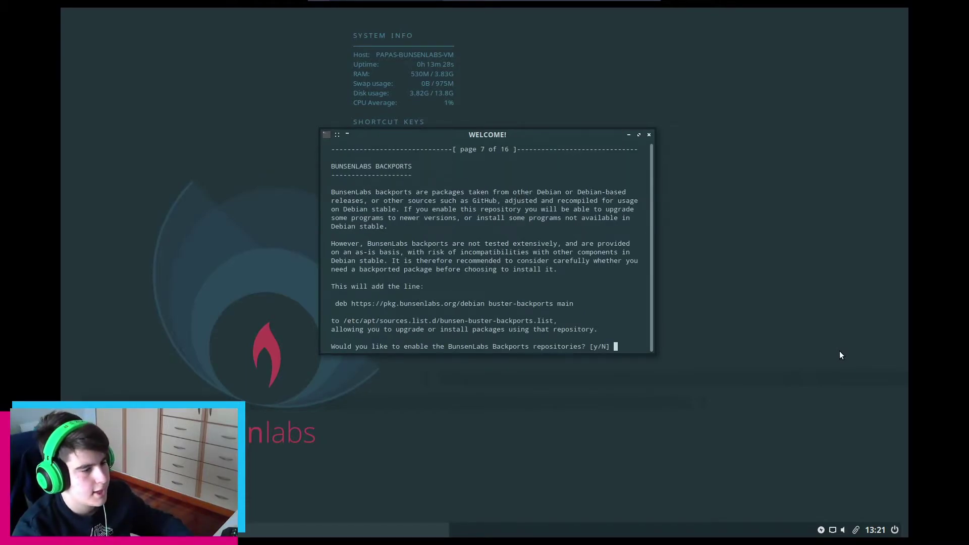
type("y")
key("Return")
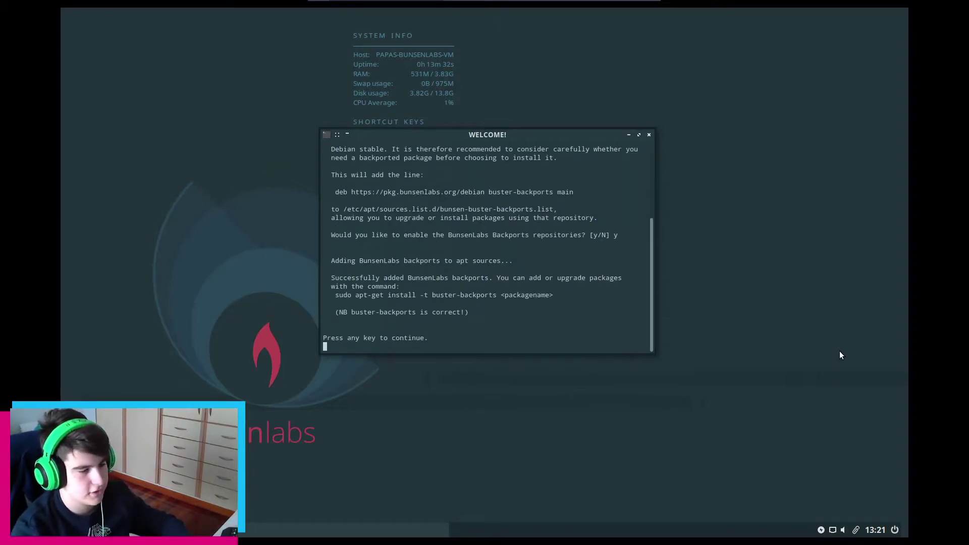
key("Return")
key("Return")
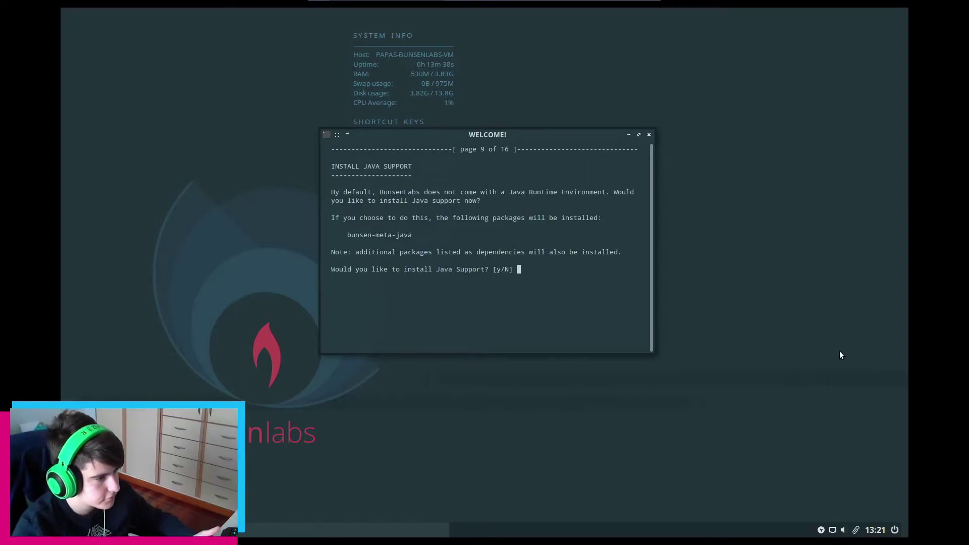
Skip Java, Dropbox and the development packages, then exit the finished welcome script
key("Return")
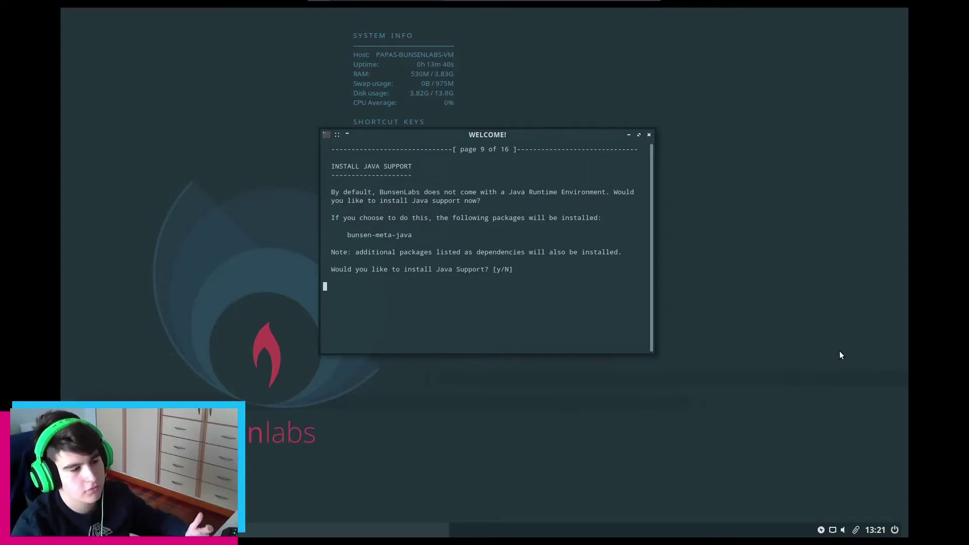
key("Return")
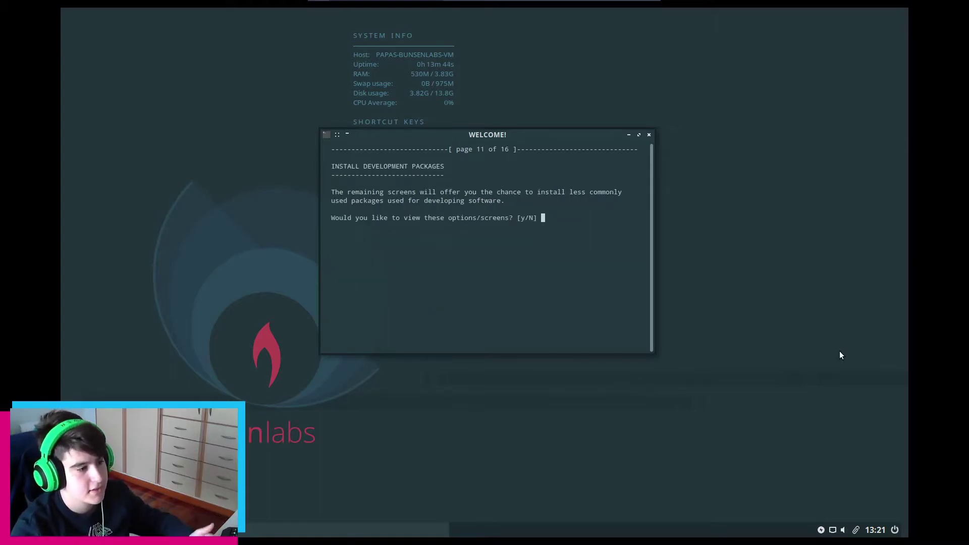
key("Return")
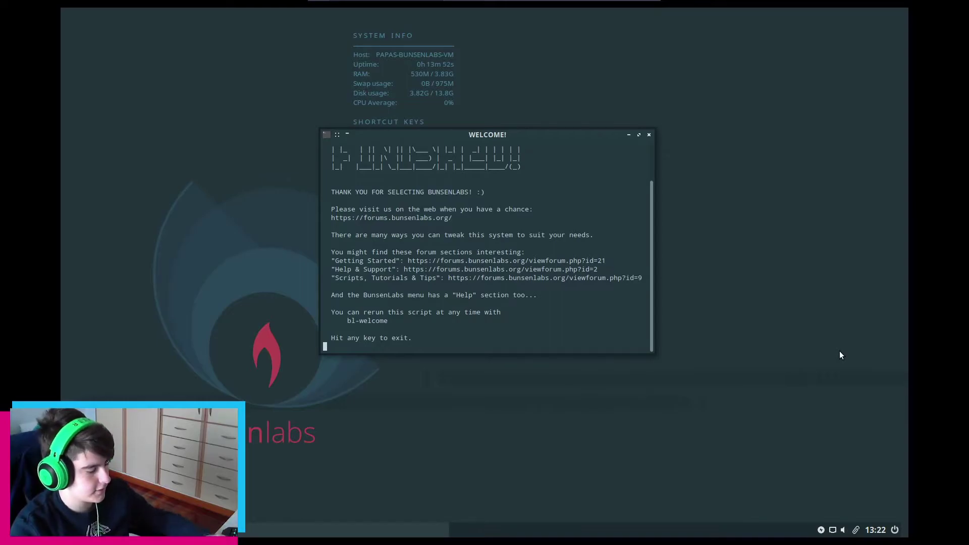
key("Return")
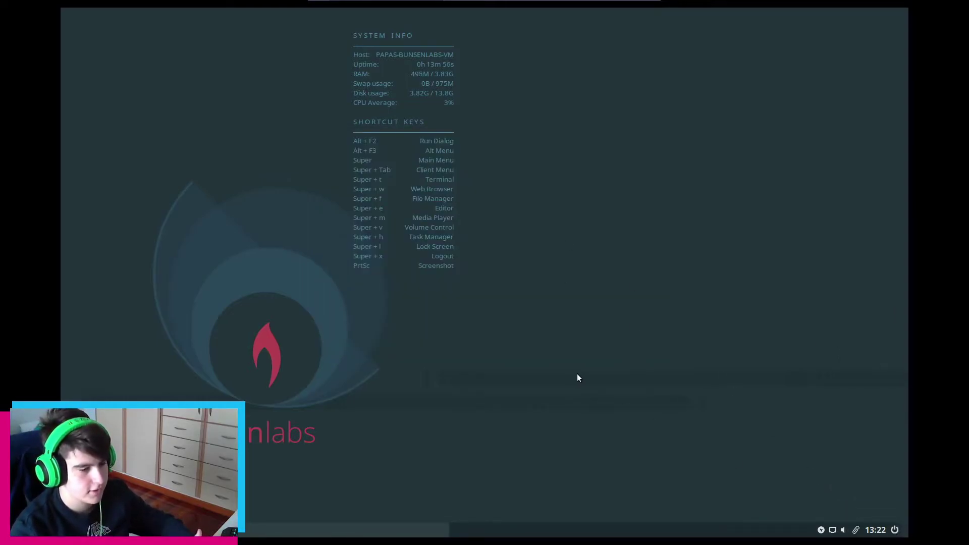
Reboot from the panel's power menu and boot the default BunsenLabs GRUB entry
left_click(895, 530)
left_click(552, 268)
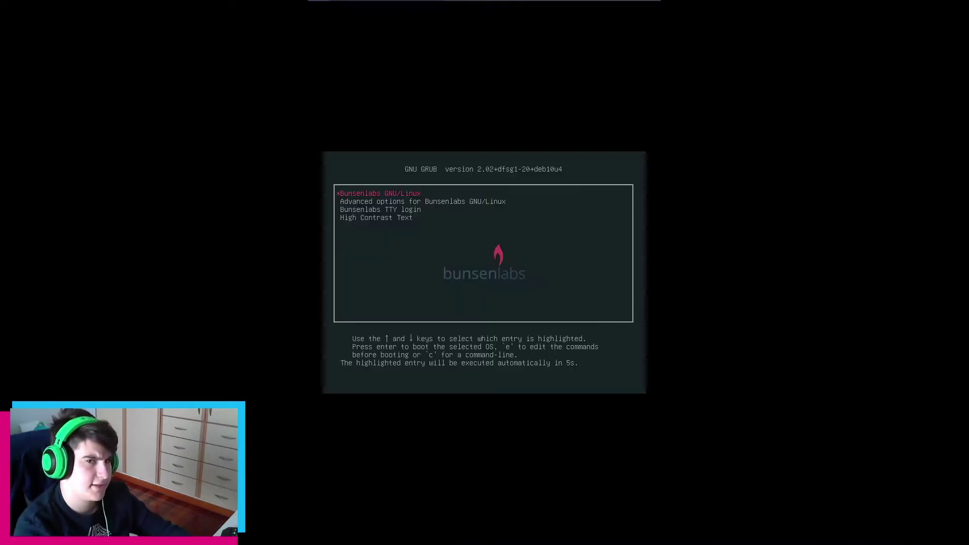
key("Return")
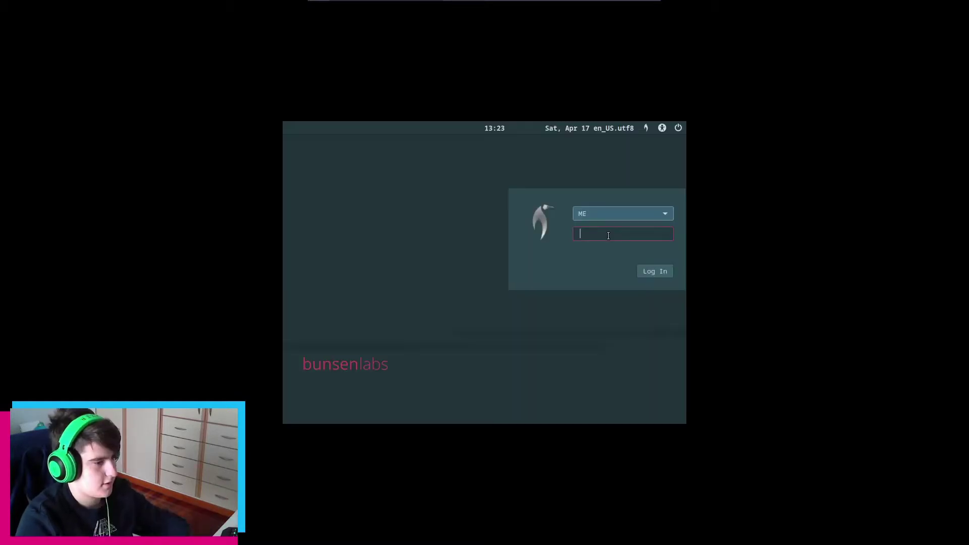
Log in, then set the Virtual1 display to 1680x1050 in ARandR
key("Return")
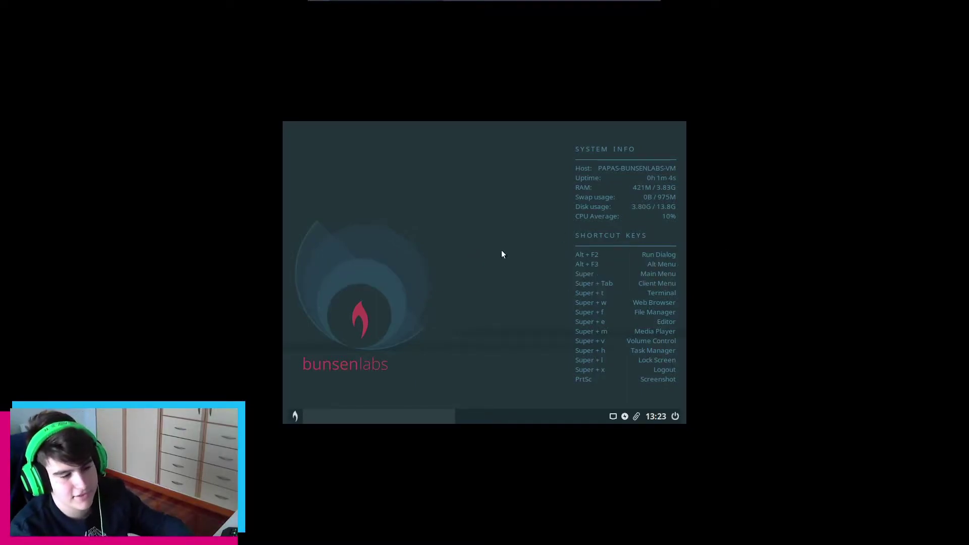
left_click(296, 416)
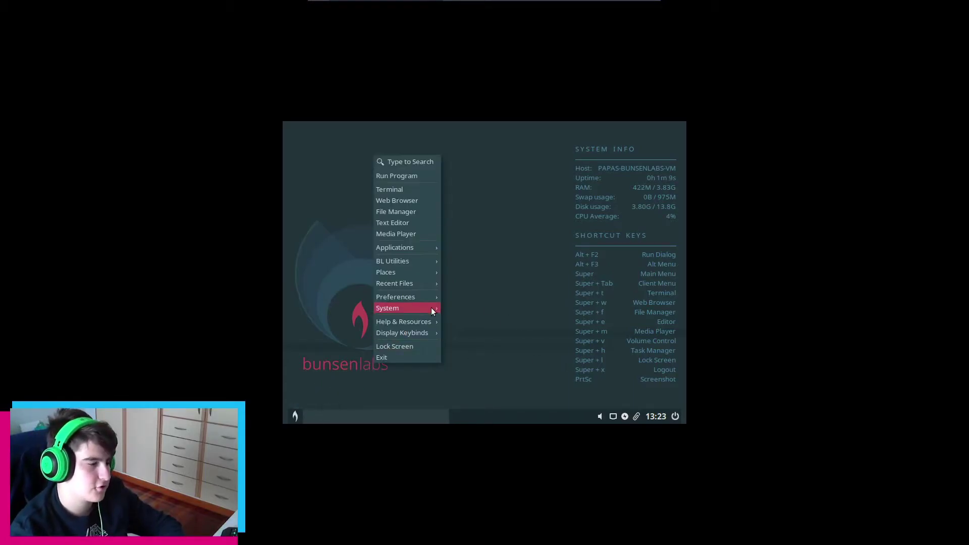
mouse_move(424, 308)
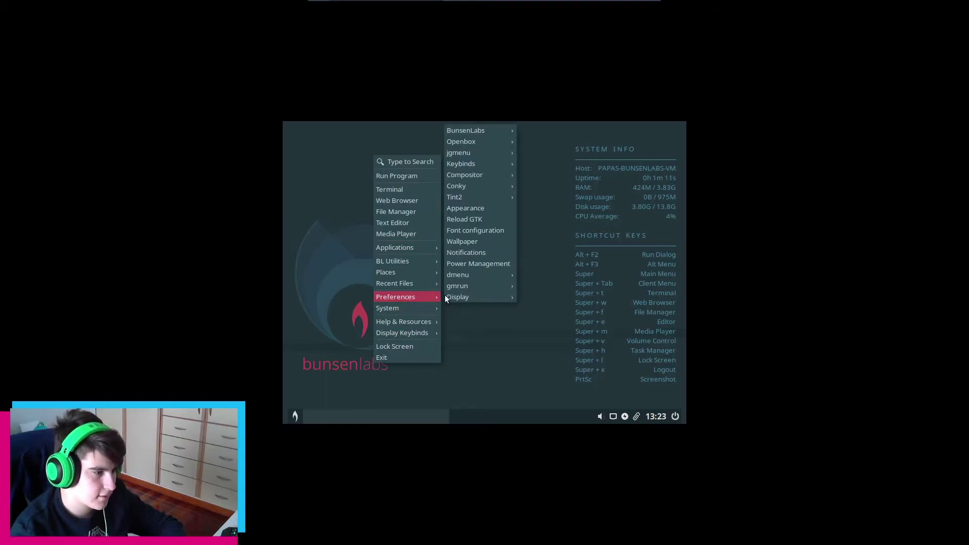
mouse_move(498, 297)
left_click(555, 278)
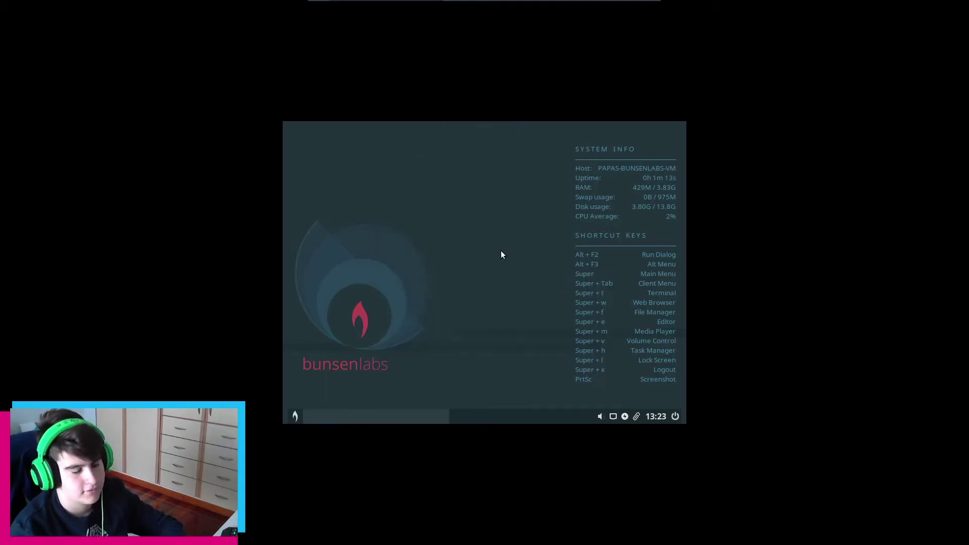
right_click(453, 270)
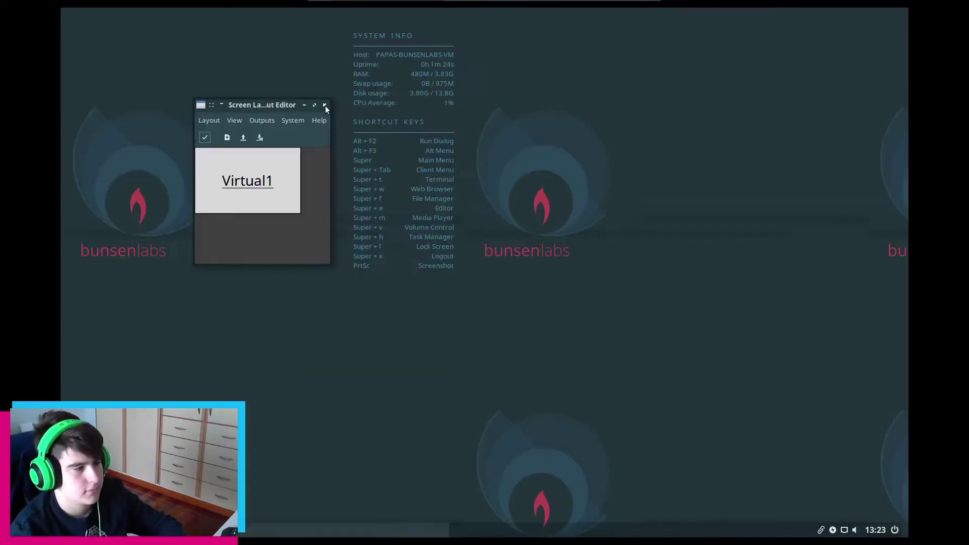
Close ARandR, reapply the BL-Lithium wallpaper in Nitrogen, and close Nitrogen
left_click(325, 106)
right_click(557, 151)
mouse_move(611, 291)
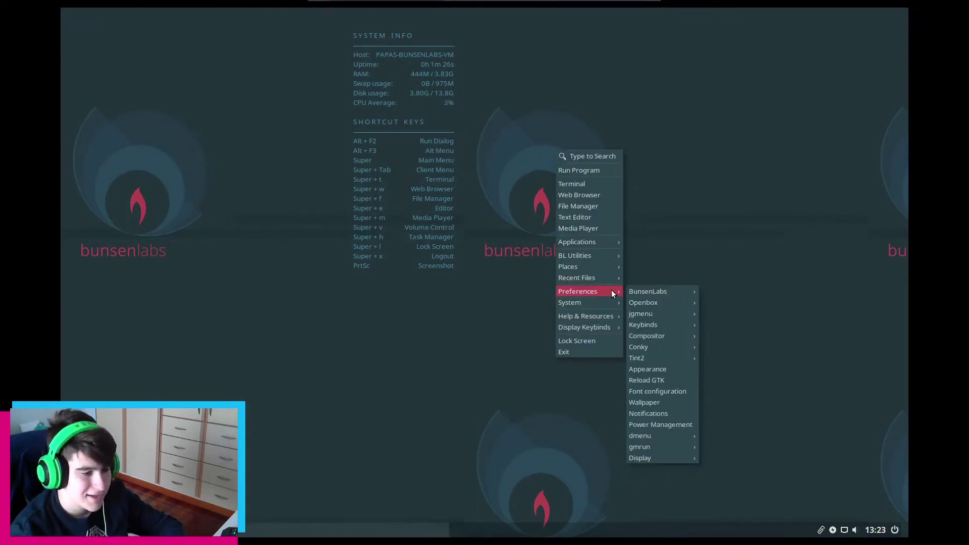
left_click(665, 403)
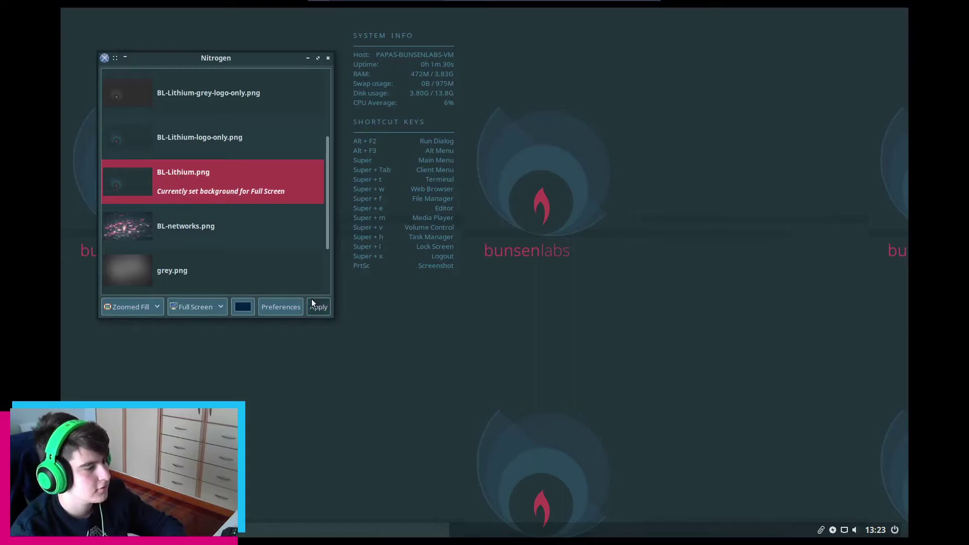
left_click(318, 307)
left_click(329, 58)
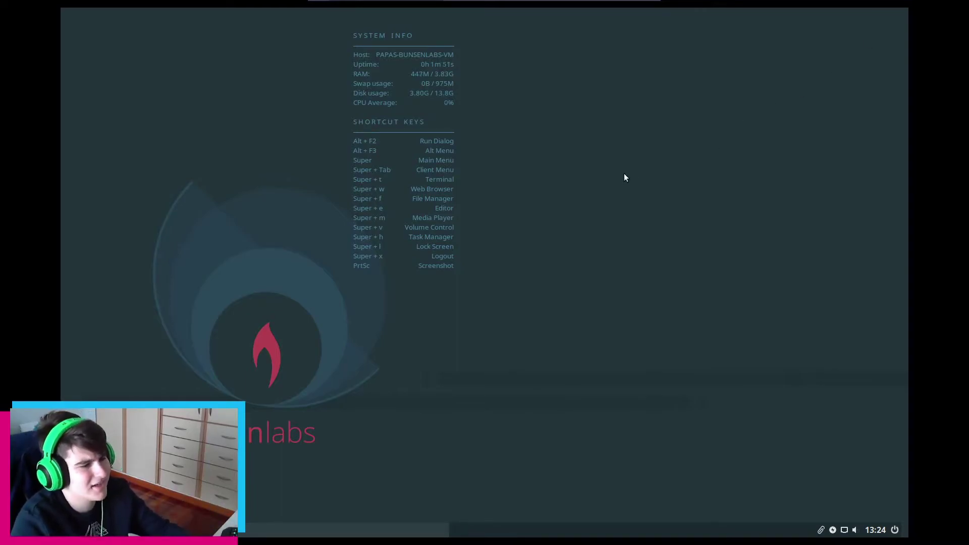
scroll(426, 87, "up", 1)
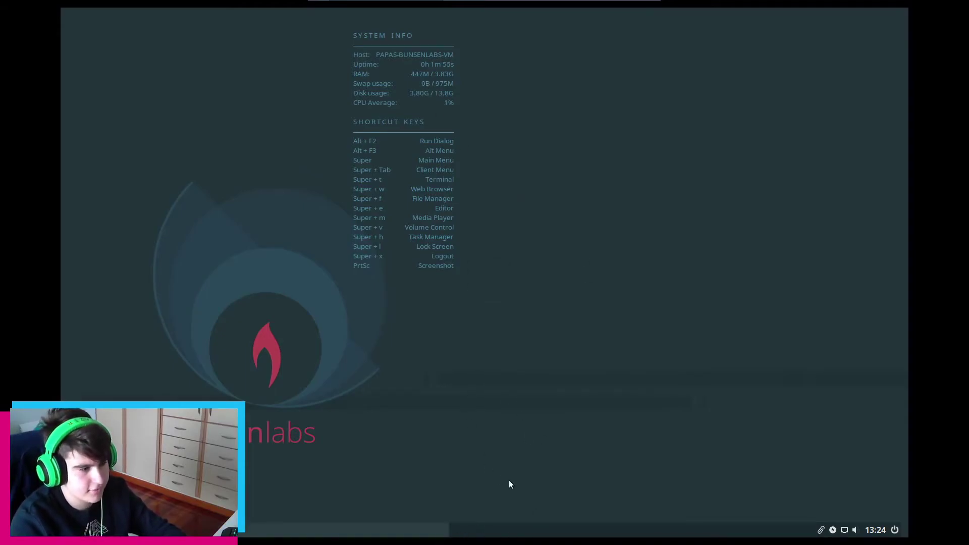
left_click(529, 534)
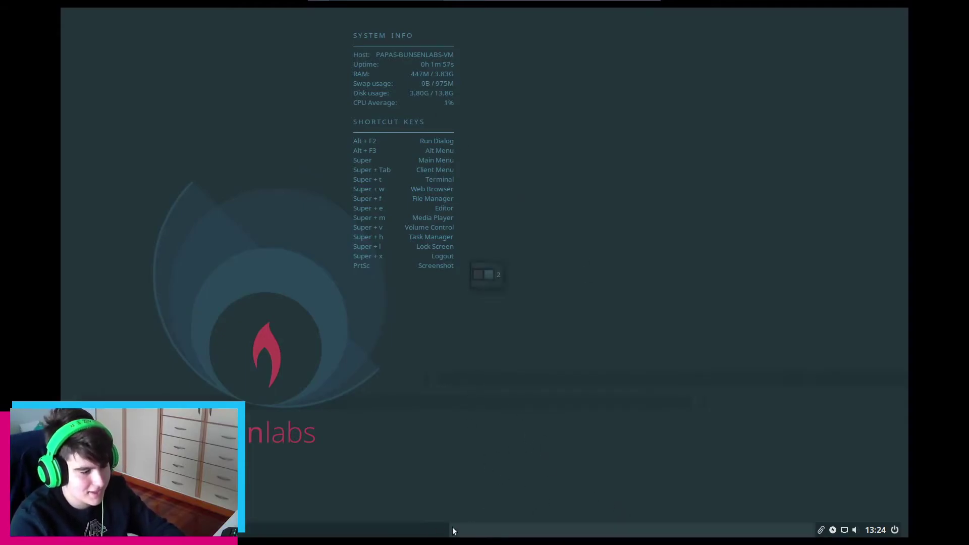
left_click(414, 533)
left_click(508, 530)
scroll(584, 348, "up", 3)
scroll(585, 347, "up", 4)
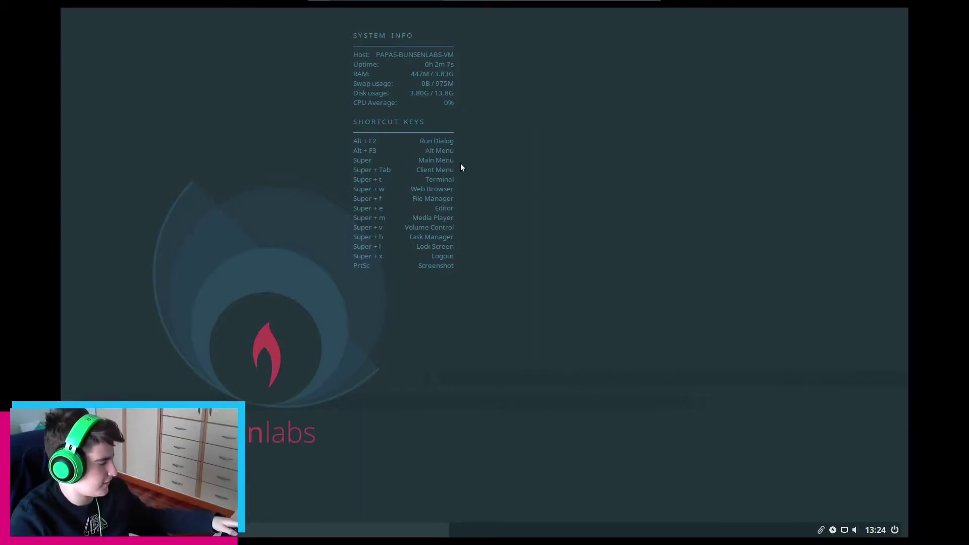
key("alt+F2")
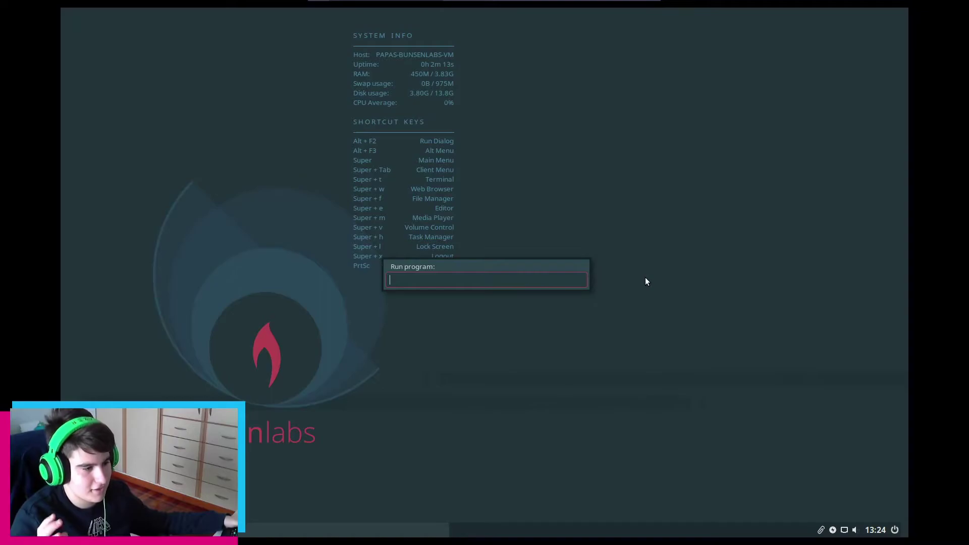
key("Escape")
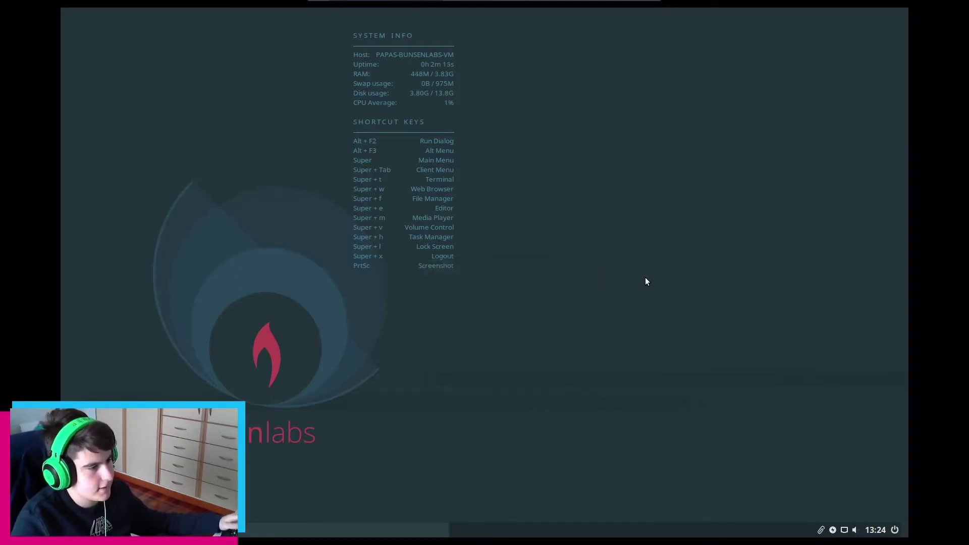
key("alt+F3")
key("Escape")
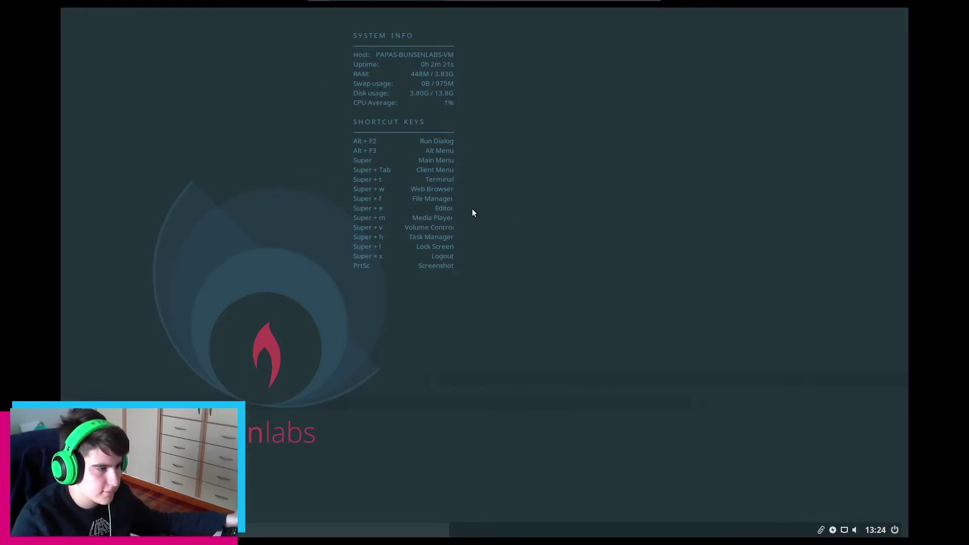
key("super")
key("Escape")
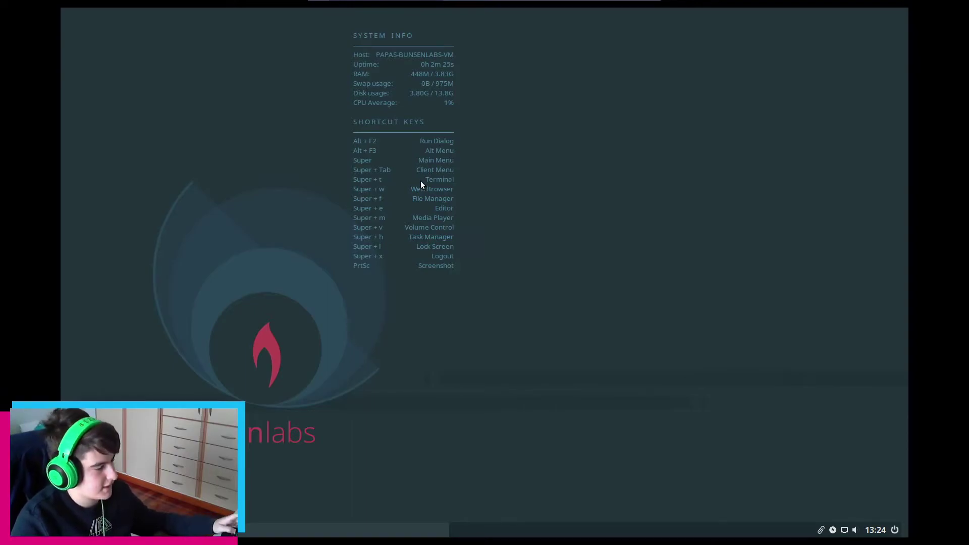
key("super+Tab")
key("Escape")
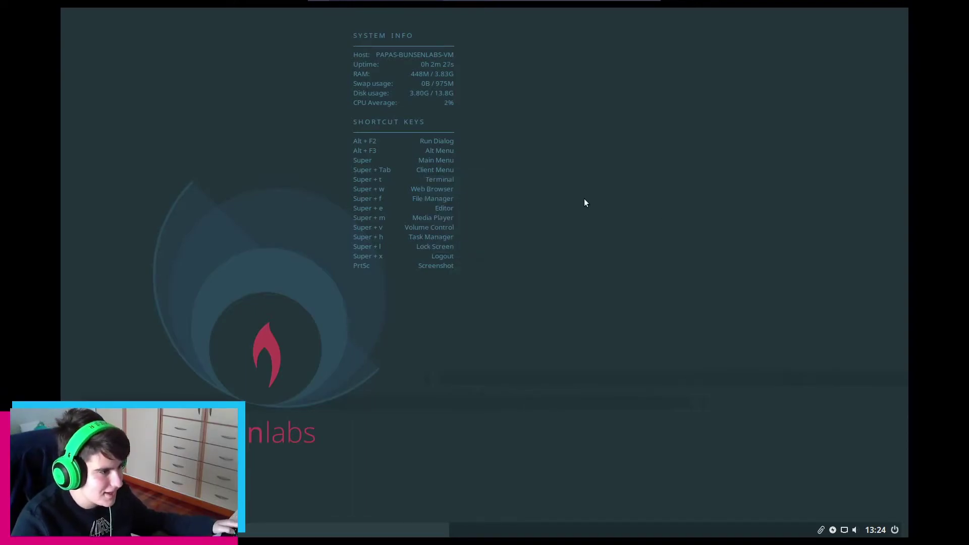